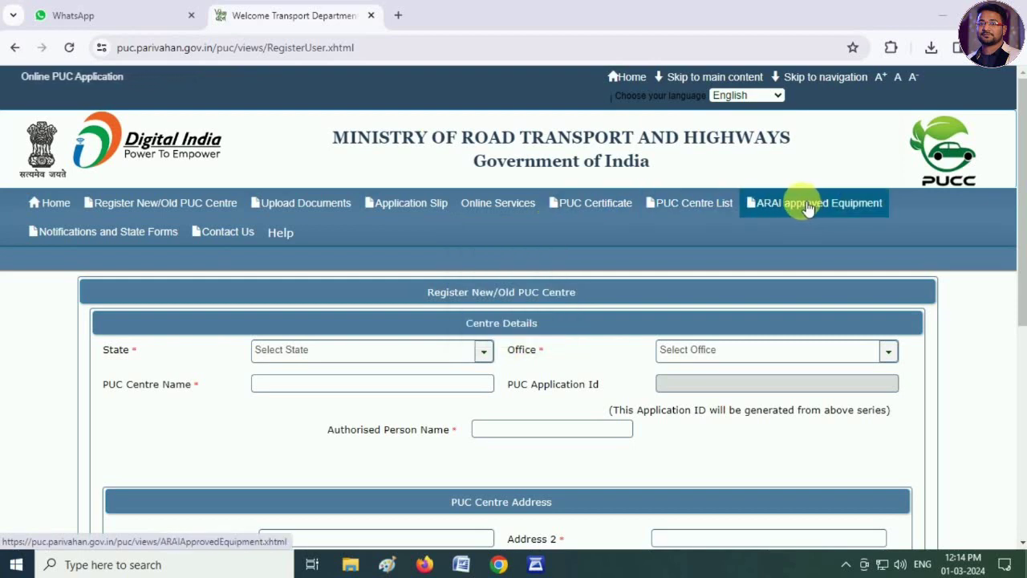
- Reload the registration form and set the state to West Bengal
{"action": "left_click", "coordinate": [152, 206]}
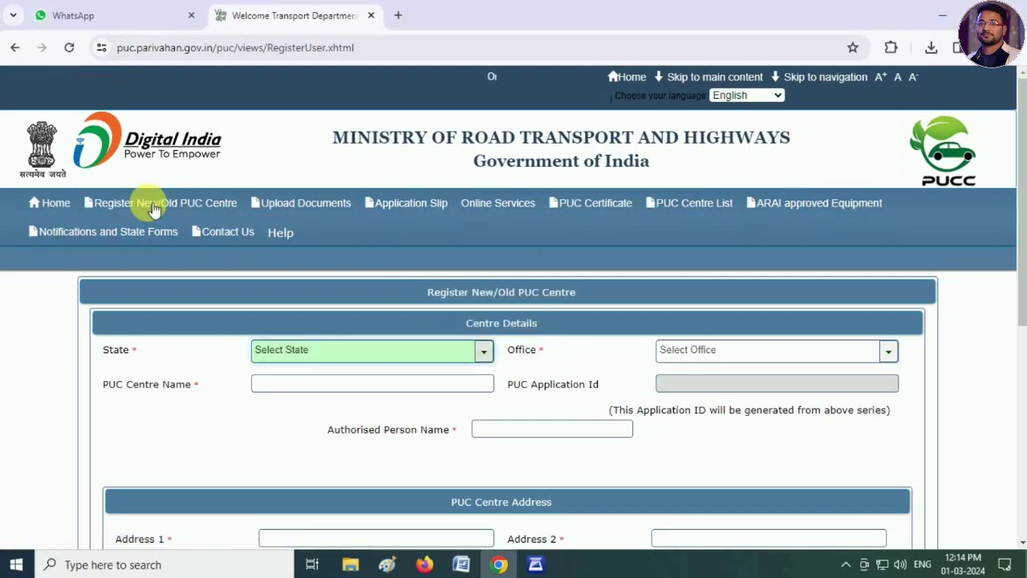
{"action": "left_click", "coordinate": [488, 349]}
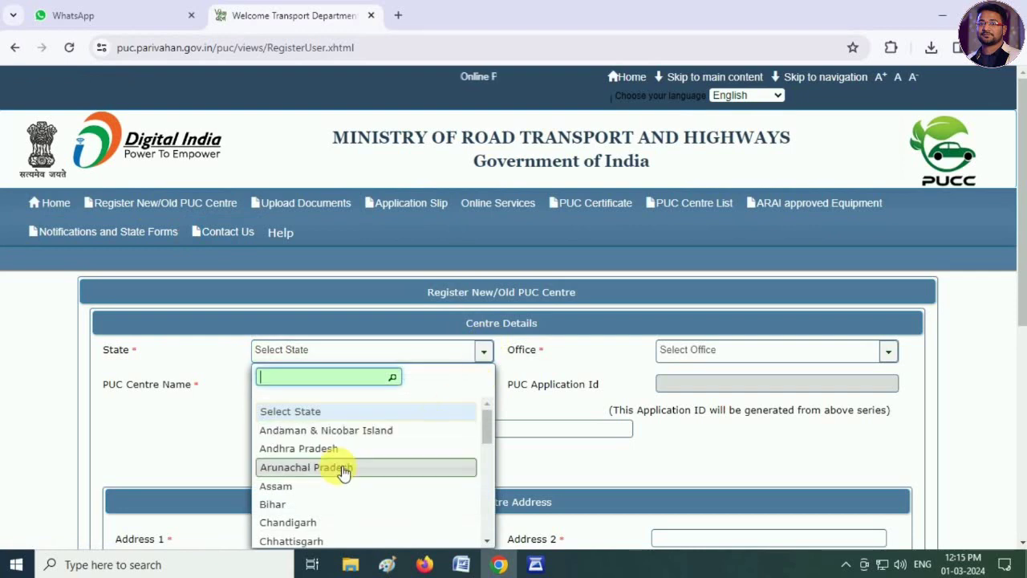
{"action": "scroll", "coordinate": [337, 467], "scroll_direction": "down", "scroll_amount": 10}
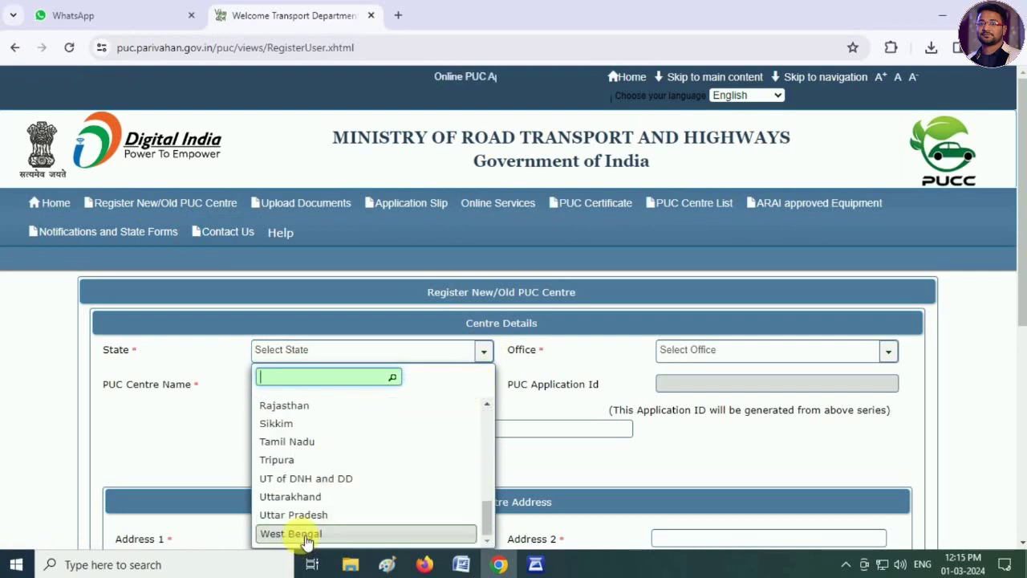
{"action": "left_click", "coordinate": [289, 533]}
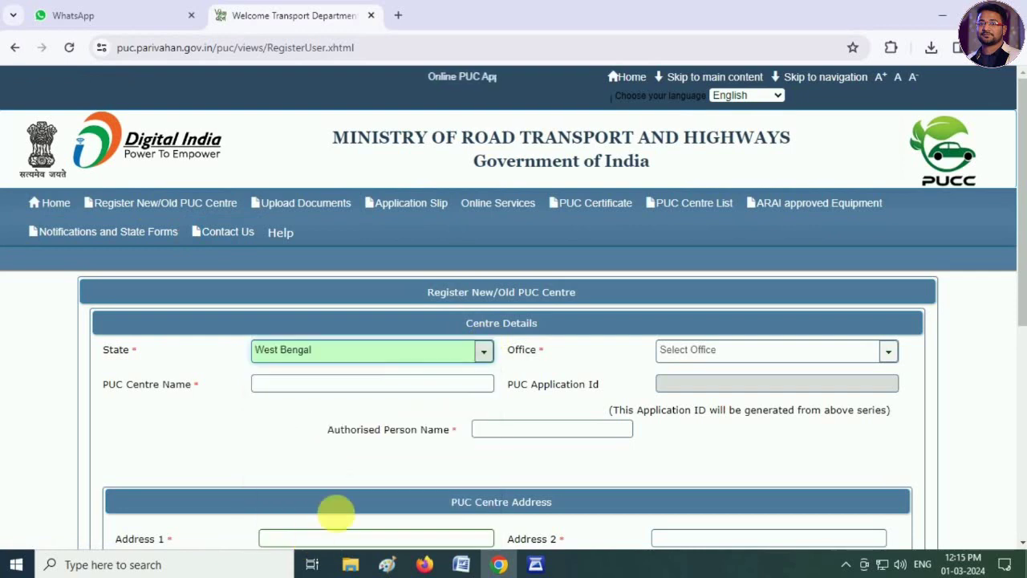
{"action": "left_click", "coordinate": [712, 349]}
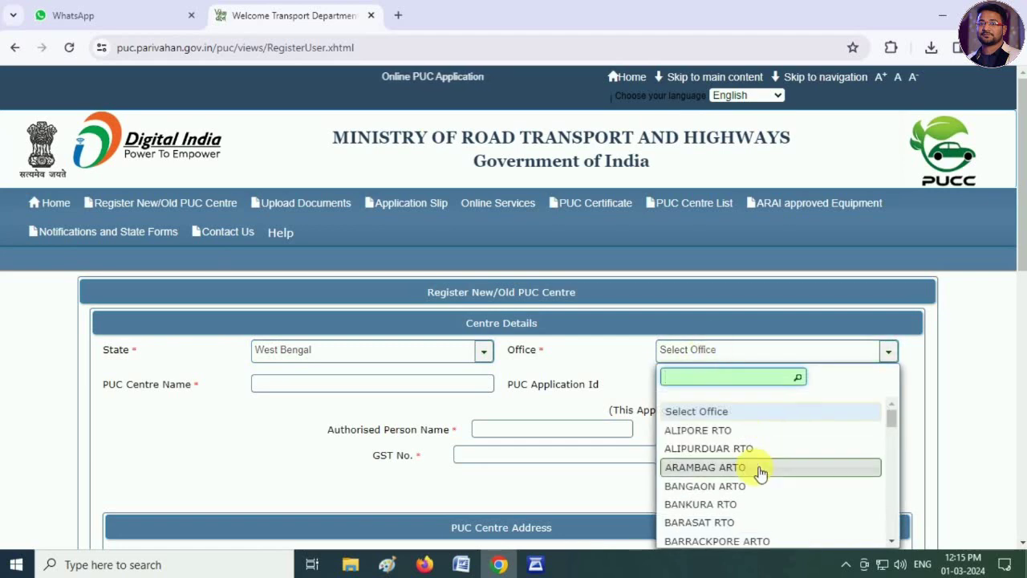
{"action": "scroll", "coordinate": [761, 478], "scroll_direction": "down", "scroll_amount": 2}
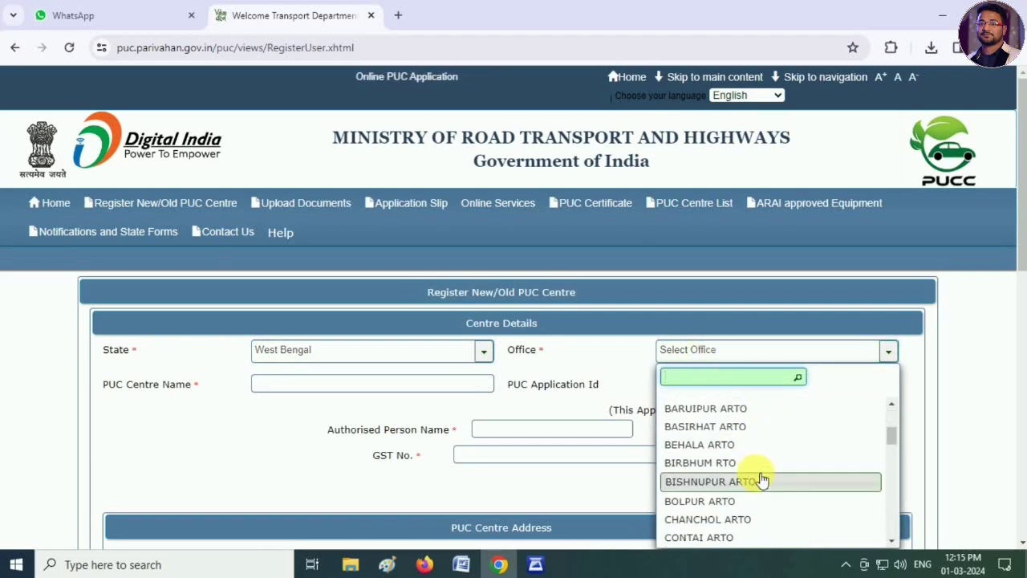
{"action": "scroll", "coordinate": [761, 479], "scroll_direction": "down", "scroll_amount": 4}
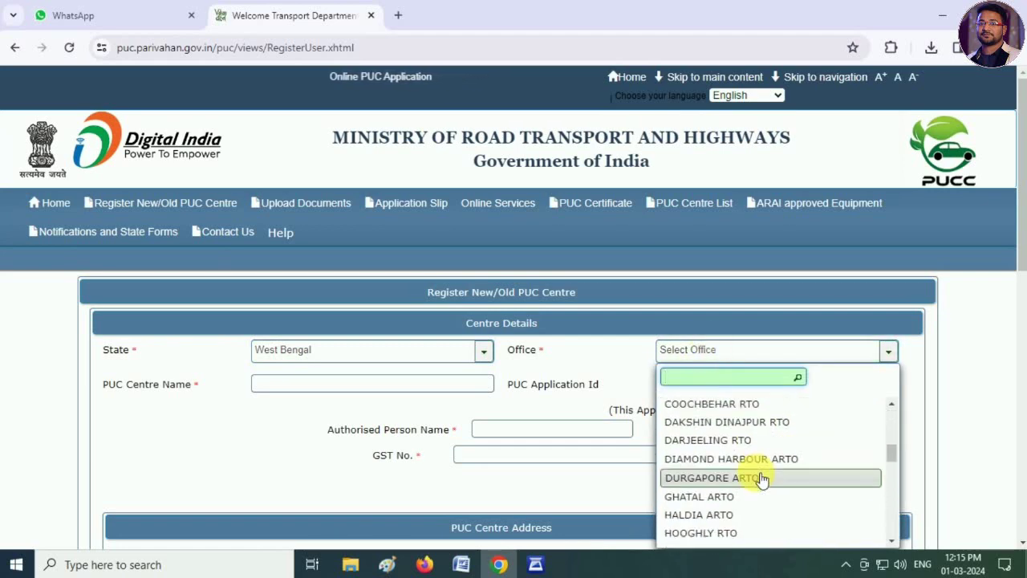
{"action": "left_click", "coordinate": [766, 423]}
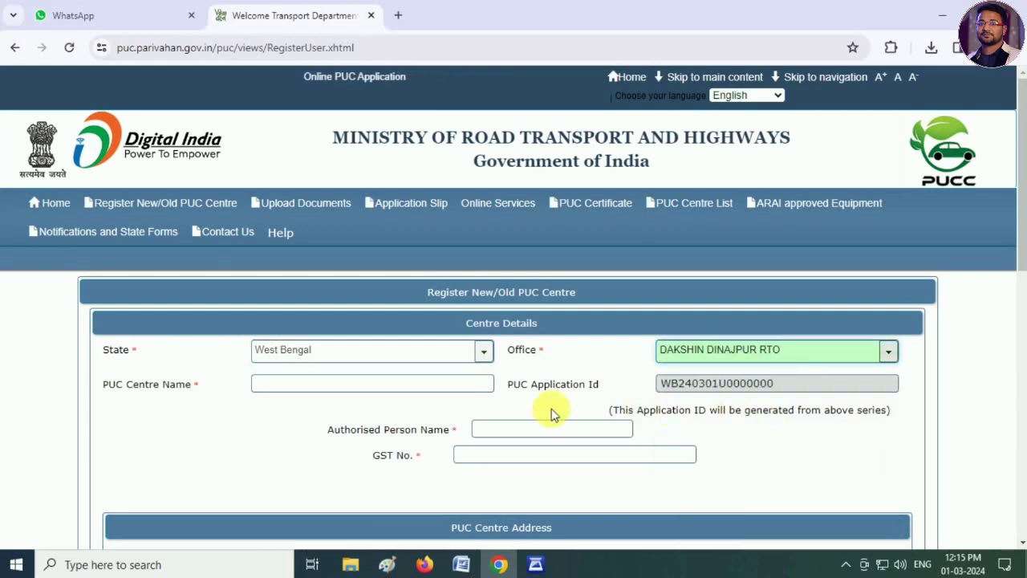
{"action": "scroll", "coordinate": [254, 414], "scroll_direction": "down", "scroll_amount": 2}
{"action": "left_click", "coordinate": [280, 238]}
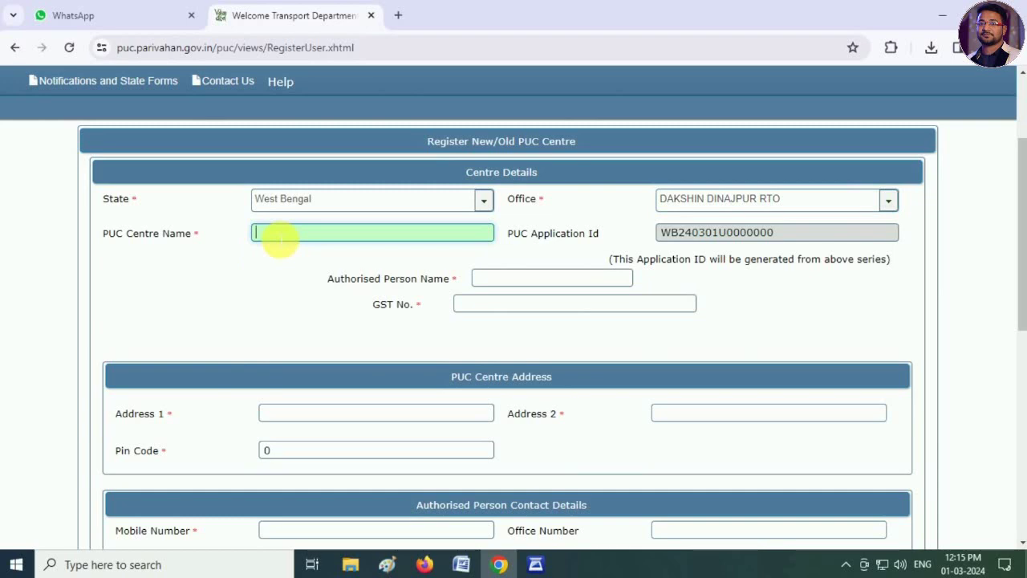
- Enter centre name MAYA POLLUTION TESTING CENTER, plus the authorised person's name and GST number
{"action": "type", "text": "MAYA POLLUTION "}
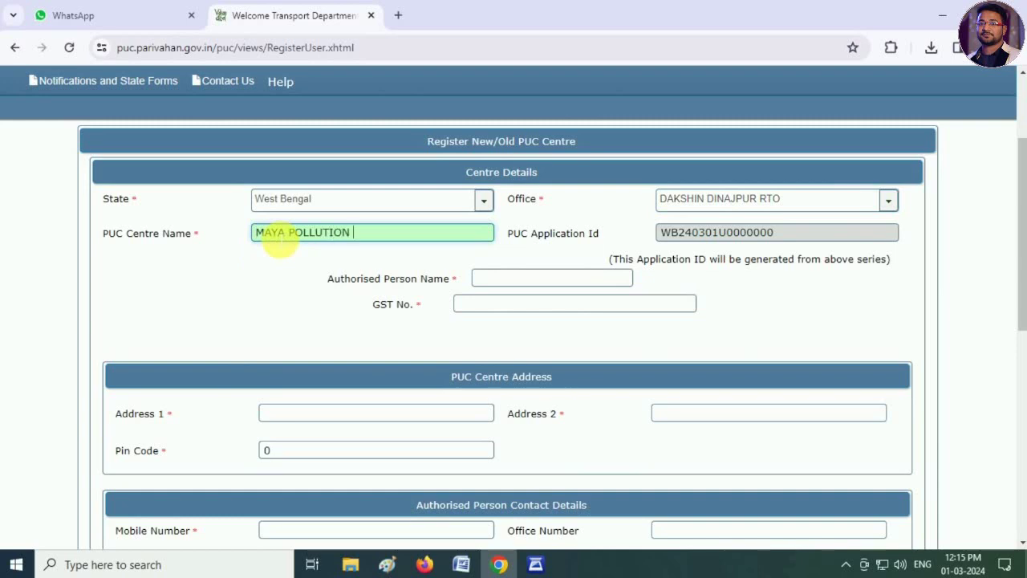
{"action": "type", "text": "TESTING CENTER"}
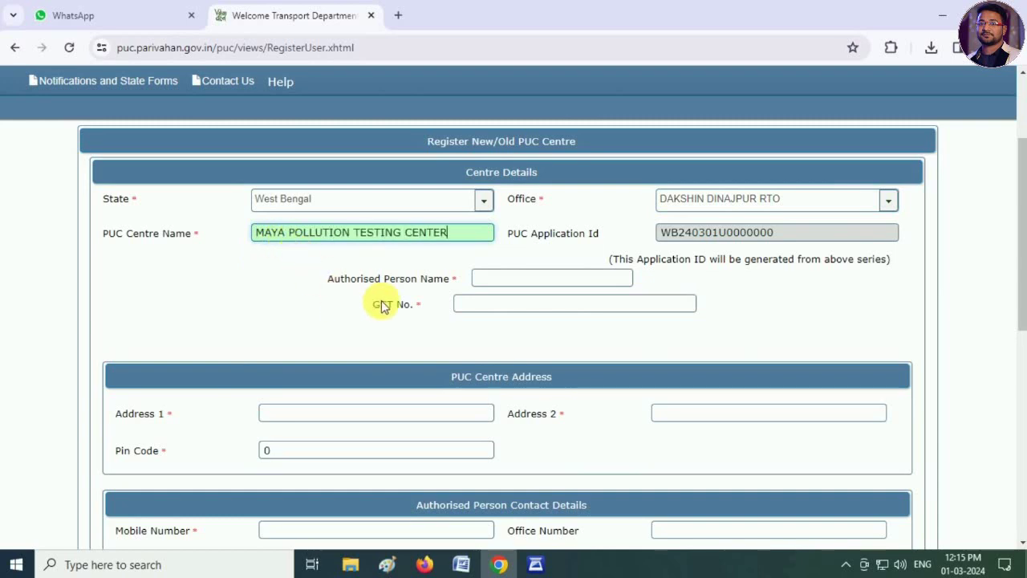
{"action": "left_click", "coordinate": [493, 279]}
{"action": "type", "text": "..."}
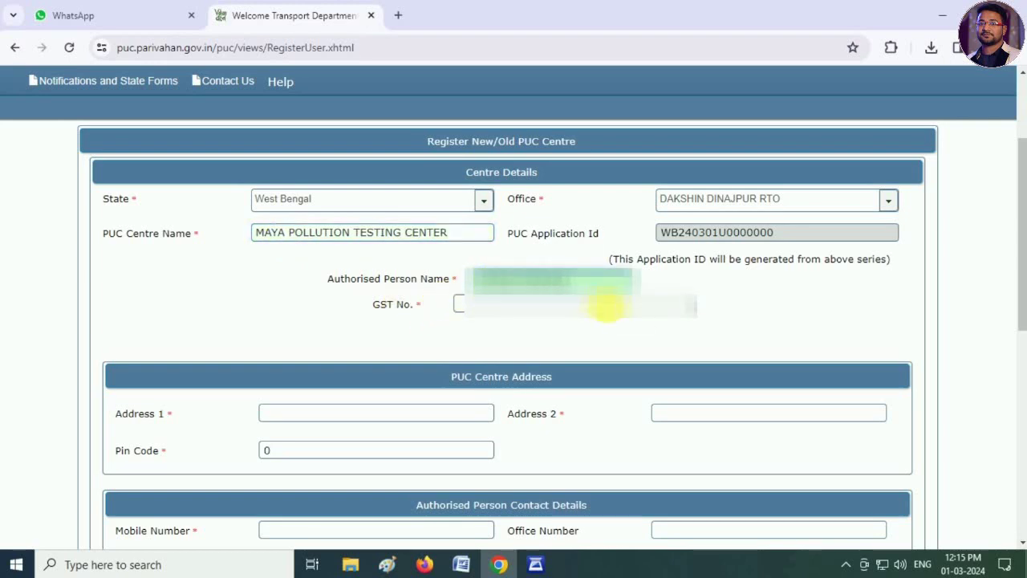
{"action": "left_click", "coordinate": [608, 305]}
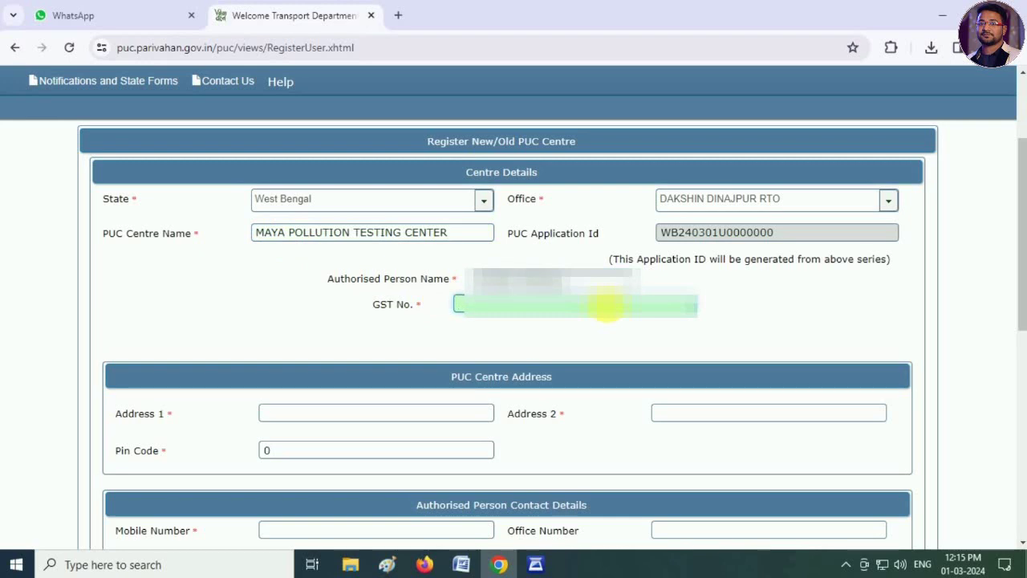
{"action": "type", "text": "1..."}
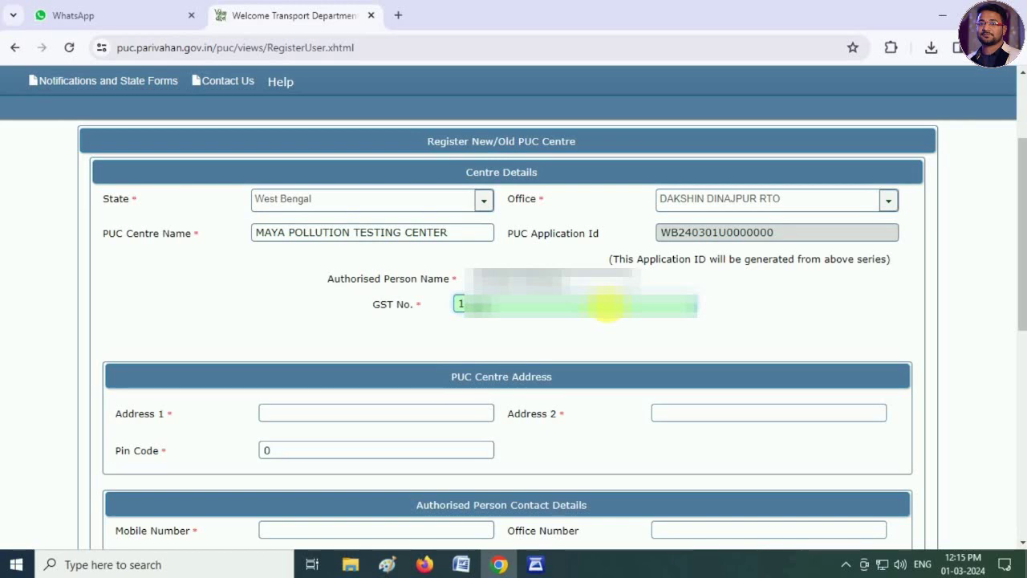
{"action": "type", "text": "............"}
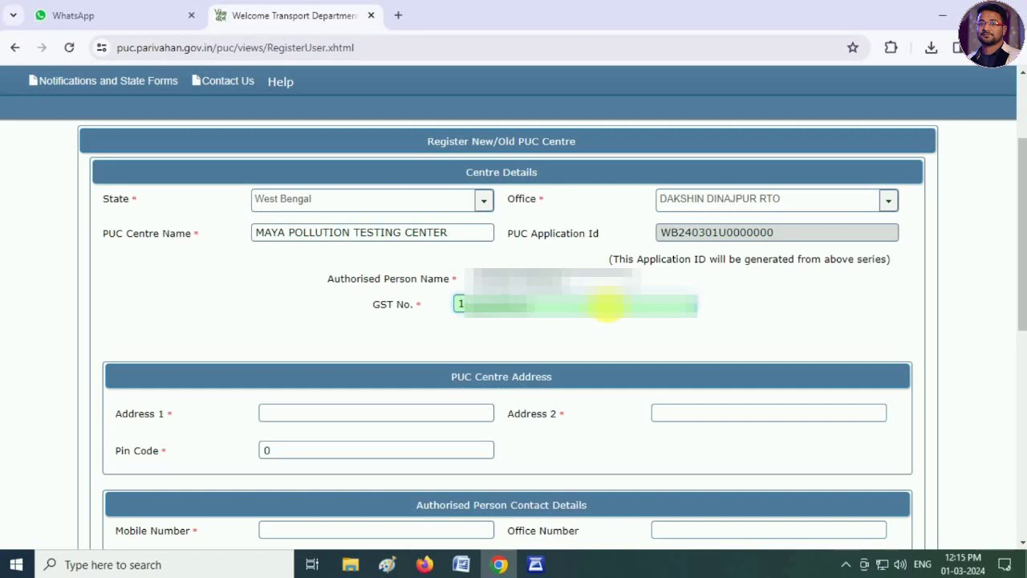
{"action": "type", "text": "......"}
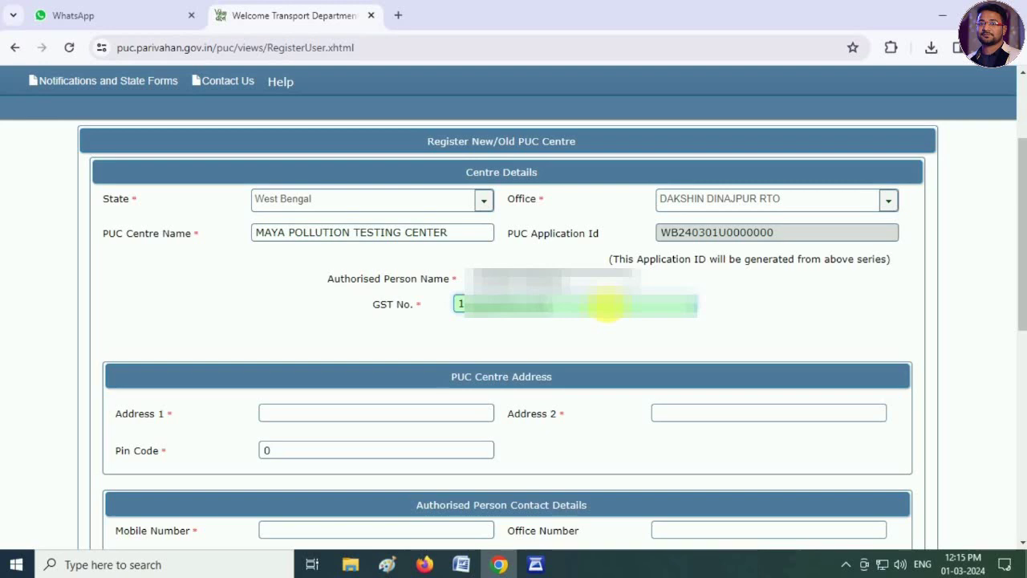
{"action": "type", "text": "..."}
{"action": "left_click", "coordinate": [557, 344]}
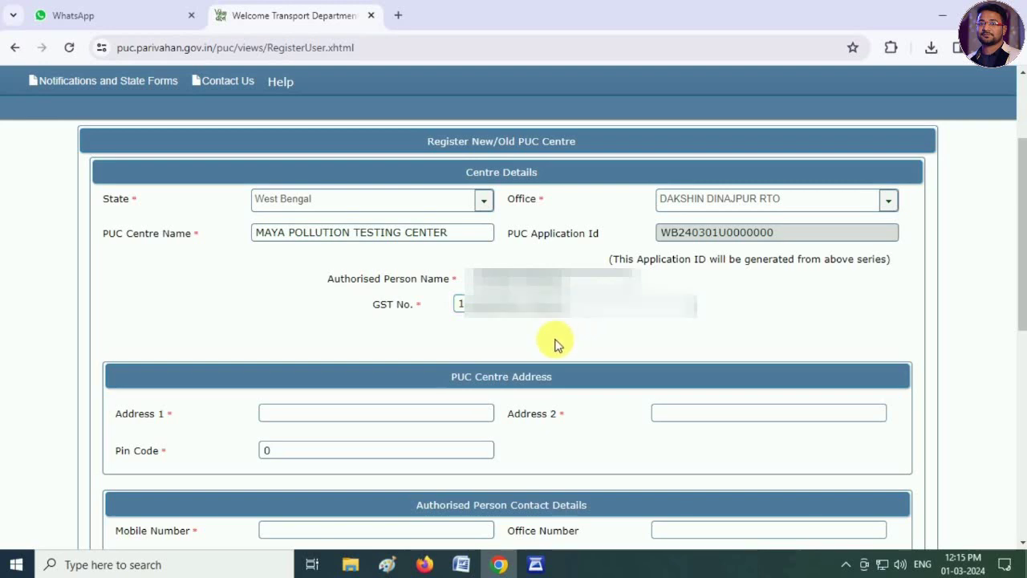
- Enter the centre's street address in Address 1 and its pin code, then correct the address ending
{"action": "scroll", "coordinate": [556, 341], "scroll_direction": "down", "scroll_amount": 3}
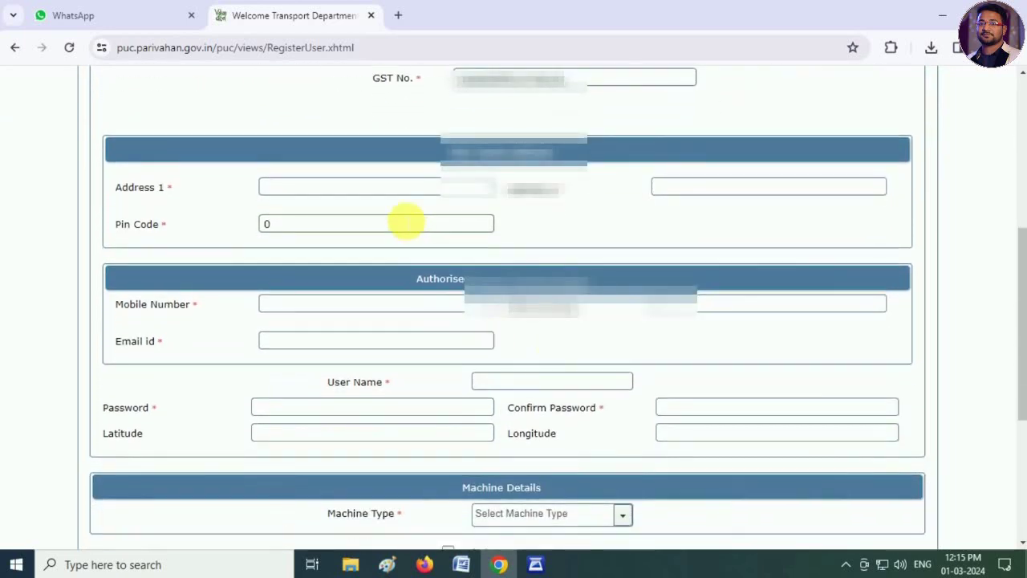
{"action": "left_click", "coordinate": [379, 190]}
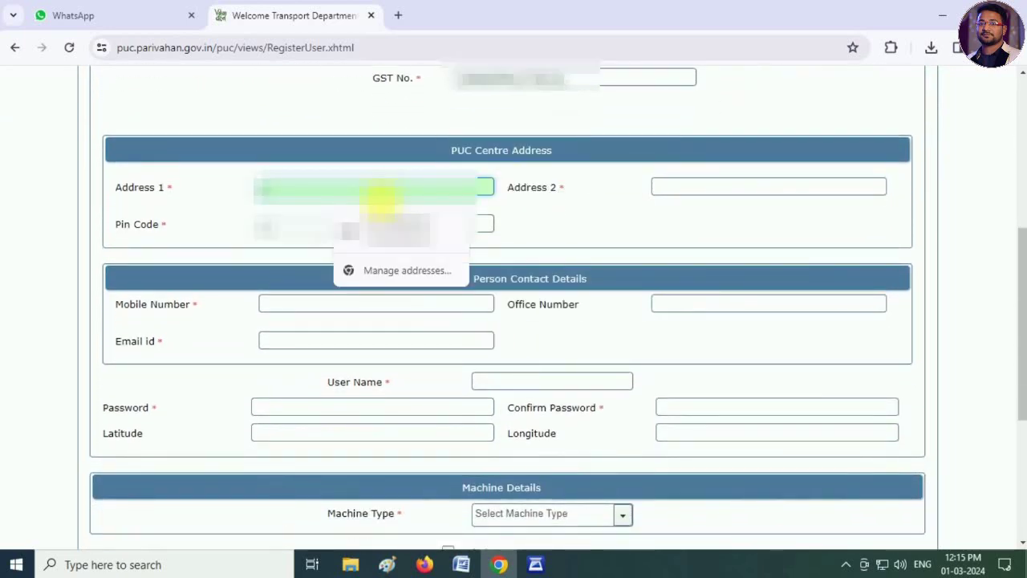
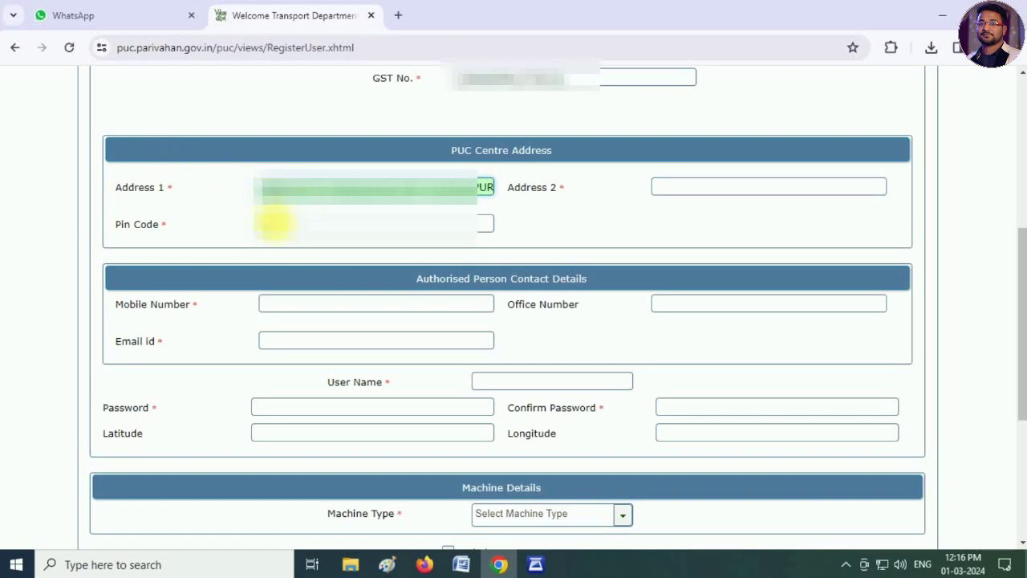
{"action": "left_click", "coordinate": [273, 224]}
{"action": "type", "text": "733"}
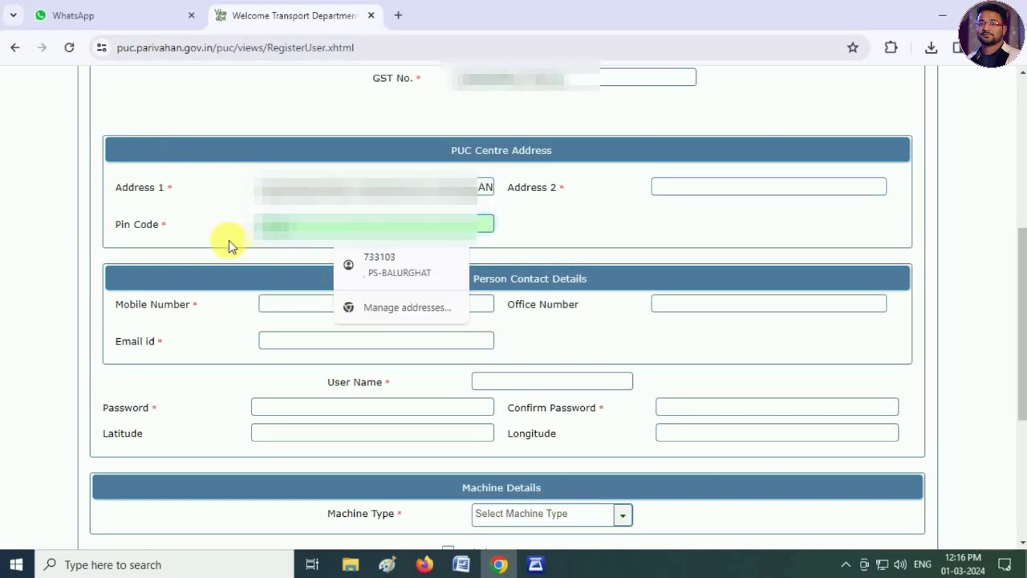
{"action": "type", "text": "10"}
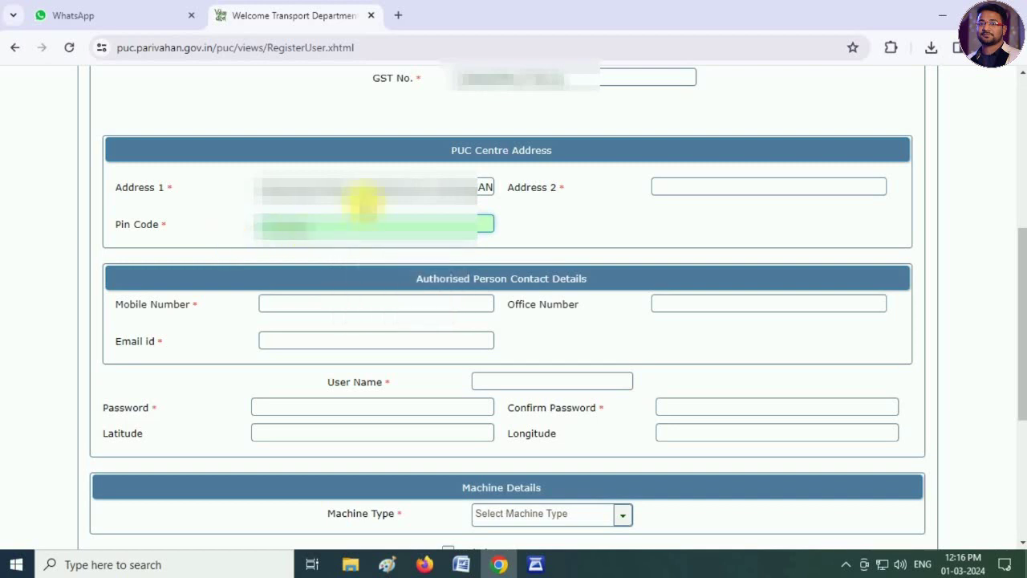
{"action": "left_click", "coordinate": [404, 201]}
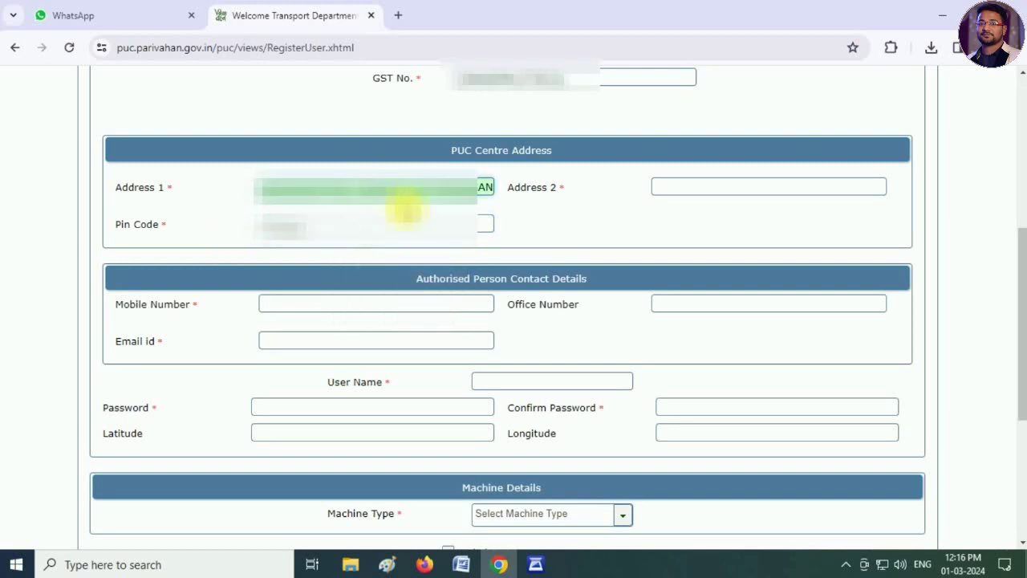
{"action": "type", "text": "J"}
{"action": "left_click", "coordinate": [546, 228]}
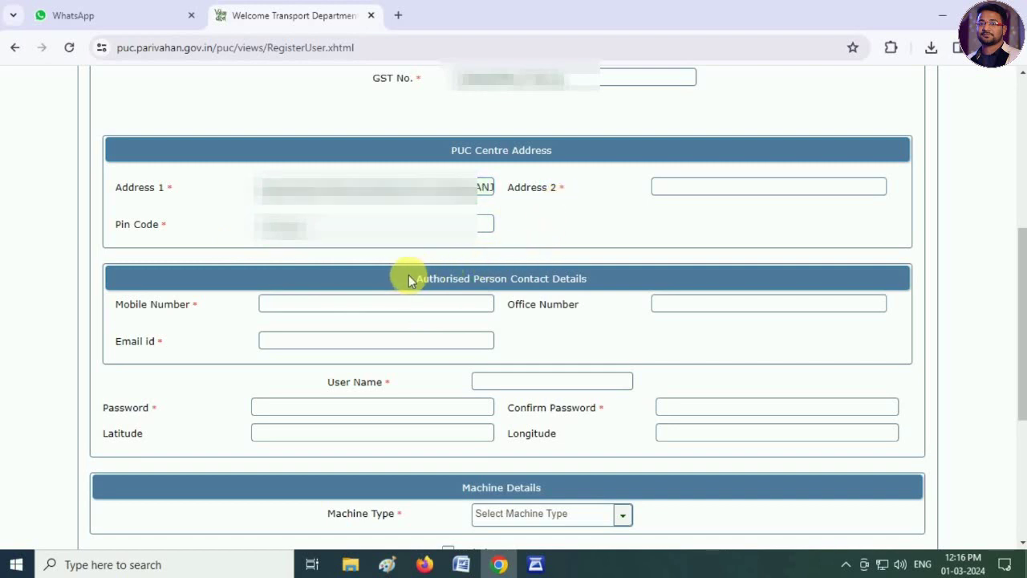
- Enter the authorised person's mobile number, e-mail id and the account user name
{"action": "scroll", "coordinate": [408, 279], "scroll_direction": "down", "scroll_amount": 1}
{"action": "left_click", "coordinate": [367, 231]}
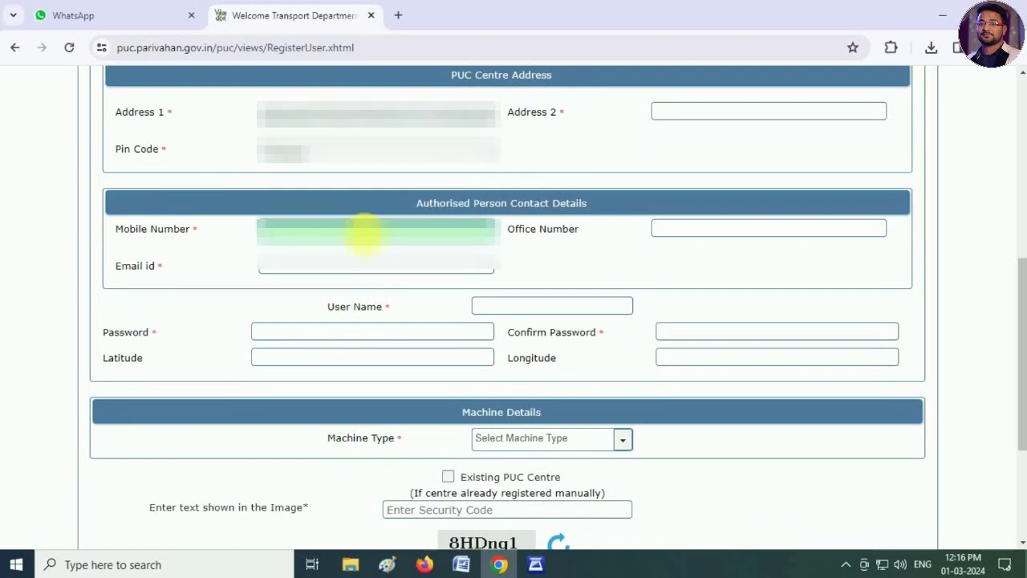
{"action": "type", "text": "9876543210"}
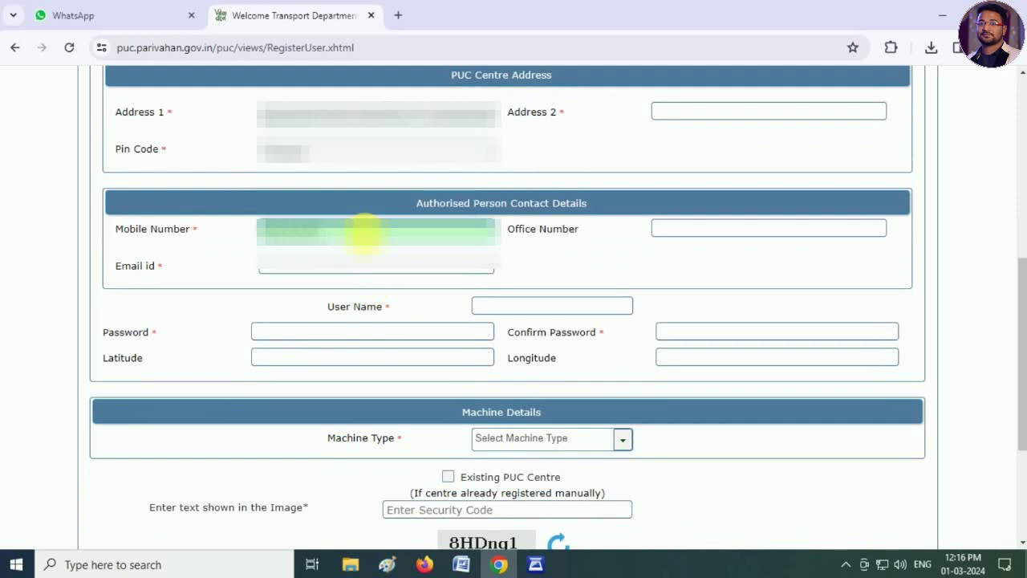
{"action": "key", "text": "Tab"}
{"action": "key", "text": "Tab"}
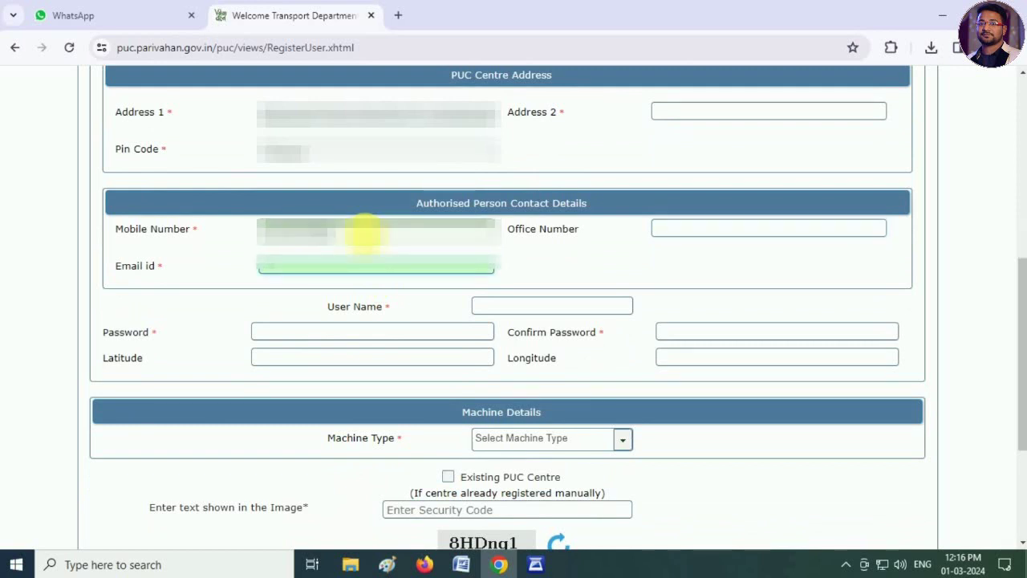
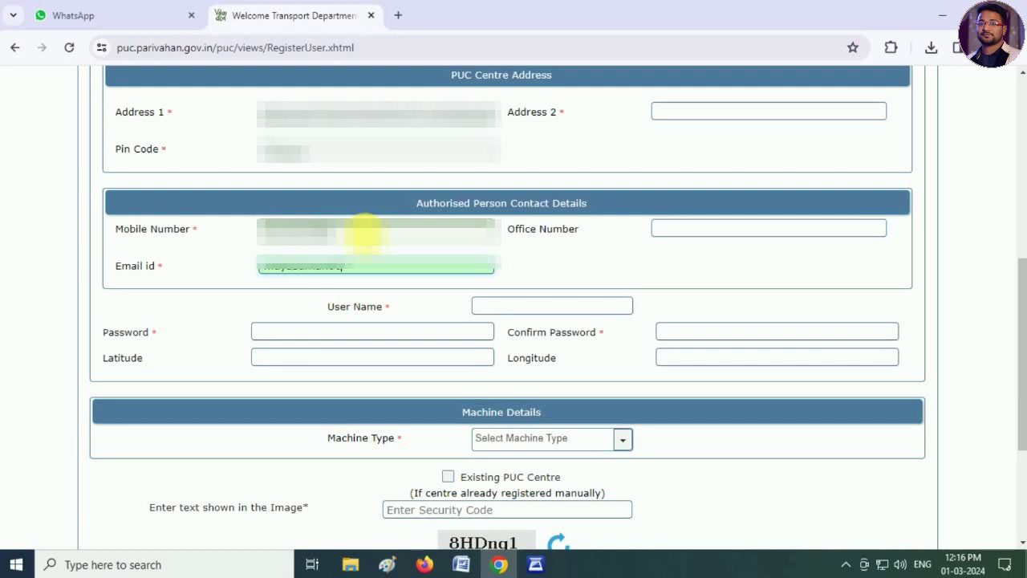
{"action": "key", "text": "Tab"}
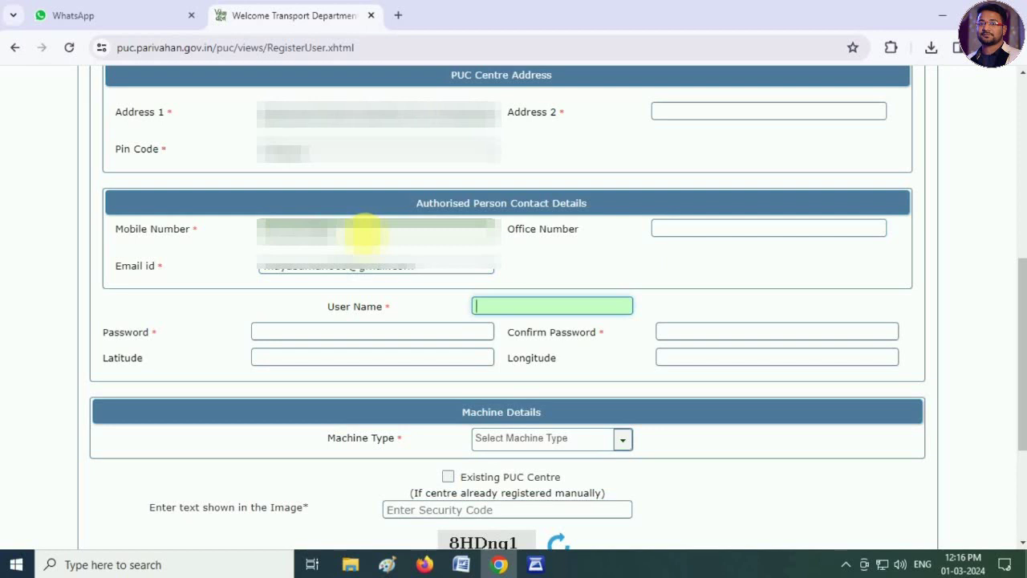
{"action": "triple_click", "coordinate": [328, 268]}
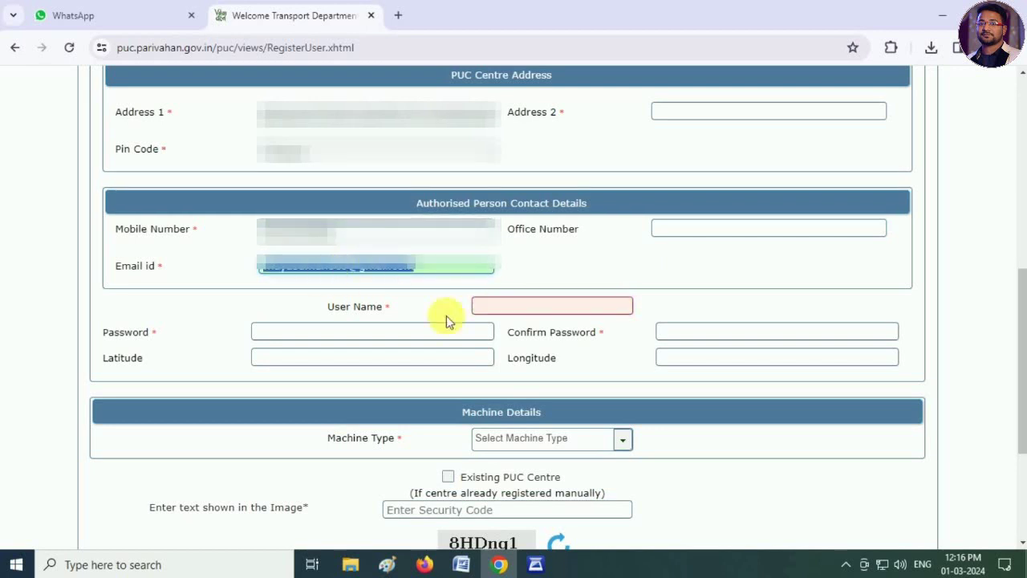
{"action": "left_click", "coordinate": [508, 309]}
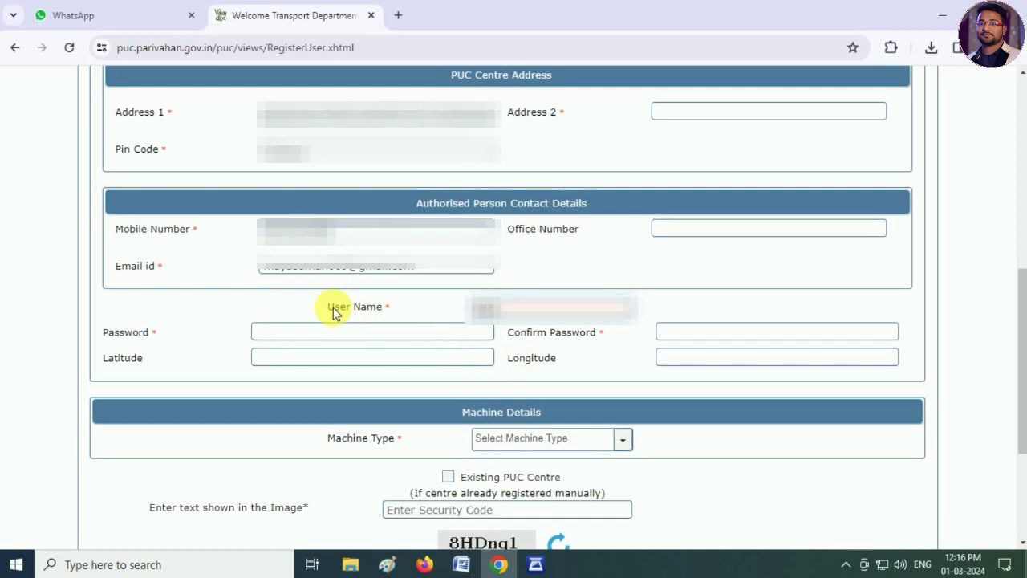
{"action": "key", "text": "Tab"}
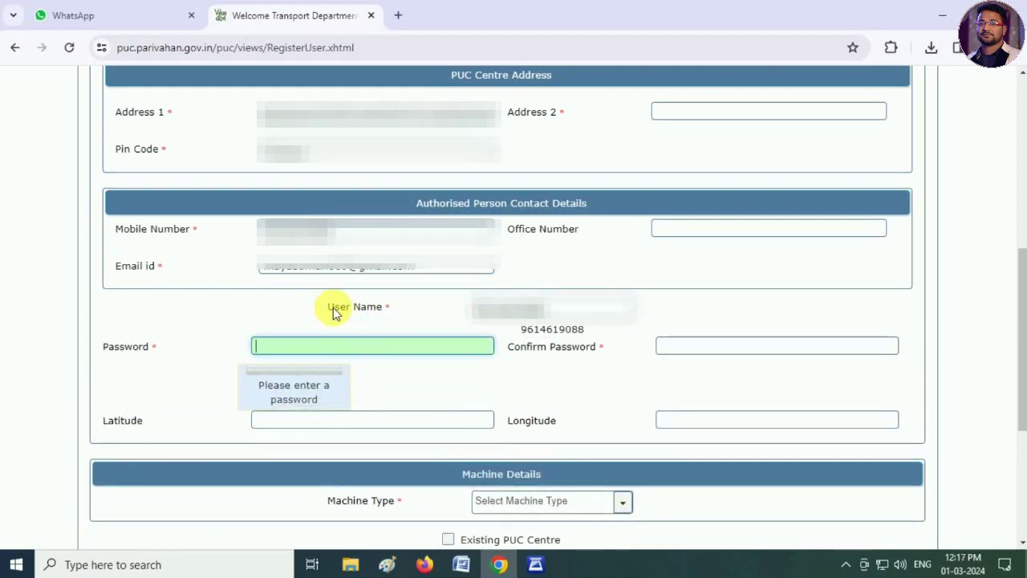
- Type the account password and the same password in Confirm Password
{"action": "type", "text": "******"}
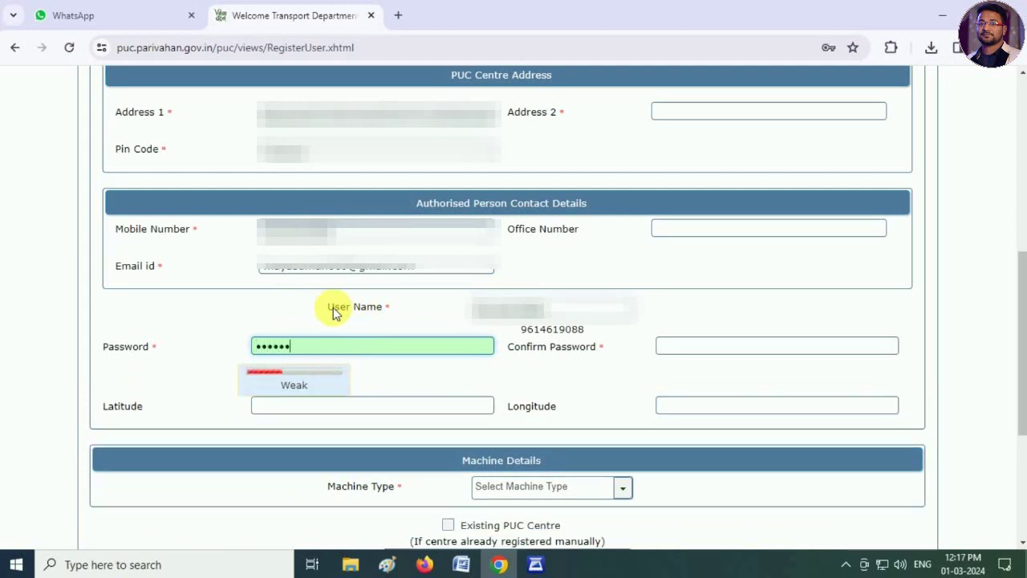
{"action": "type", "text": "*************************"}
{"action": "key", "text": "Tab"}
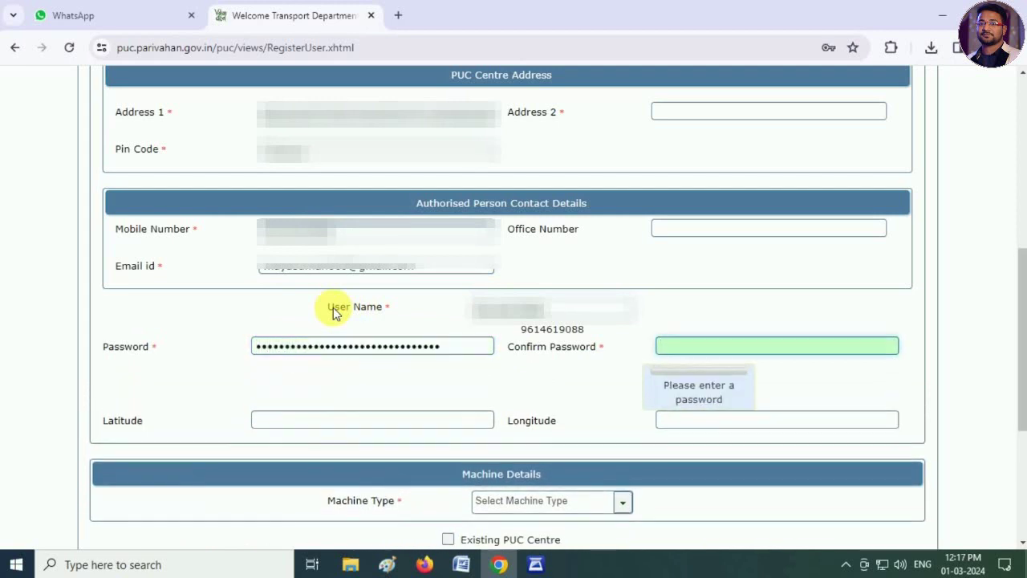
{"action": "type", "text": "********"}
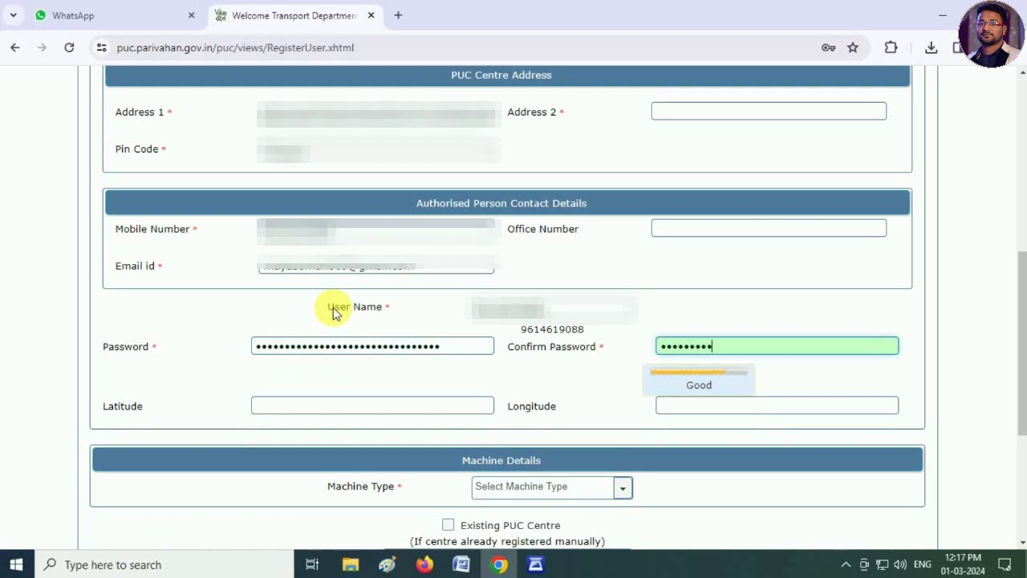
{"action": "type", "text": "*"}
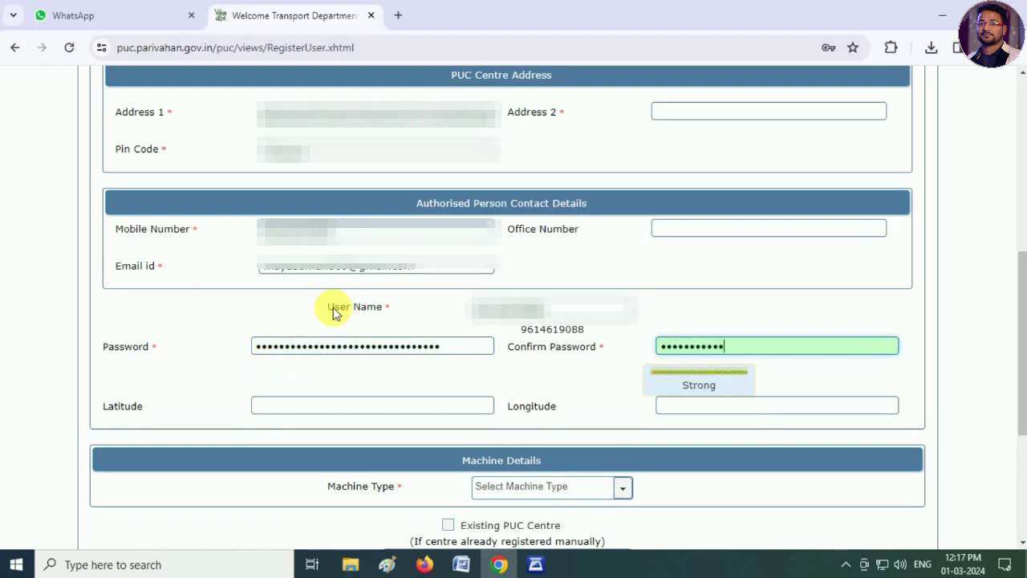
{"action": "type", "text": "********************"}
{"action": "key", "text": "Tab"}
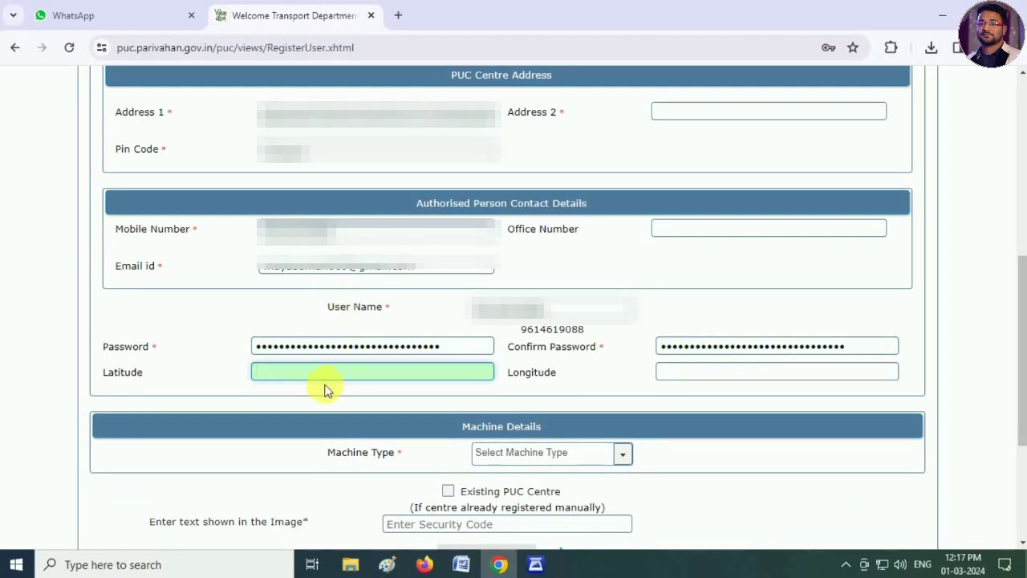
{"action": "scroll", "coordinate": [321, 388], "scroll_direction": "down", "scroll_amount": 2}
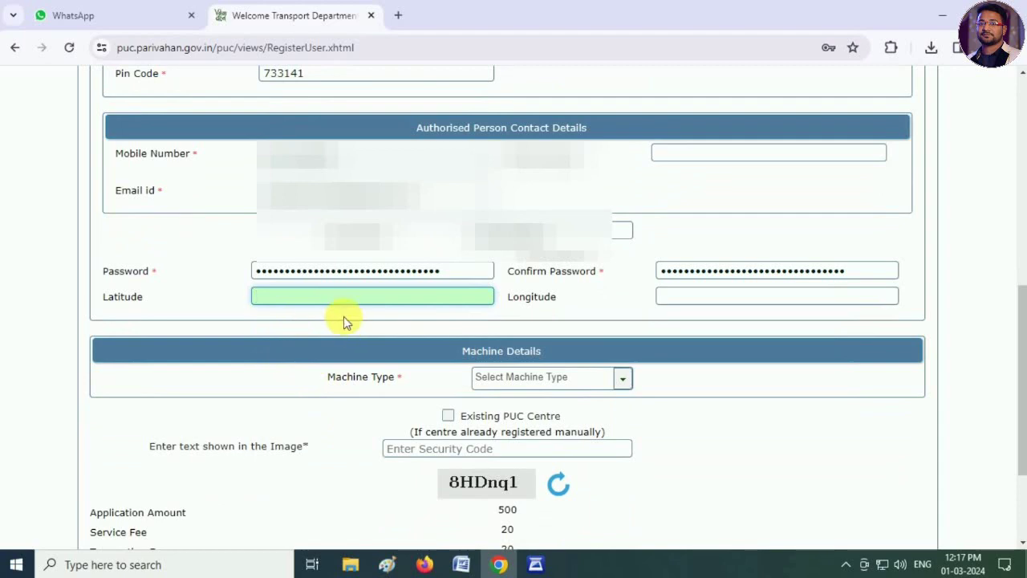
- Search Google for 'longitude and latitude finder' in a new Chrome tab
{"action": "left_click", "coordinate": [397, 16]}
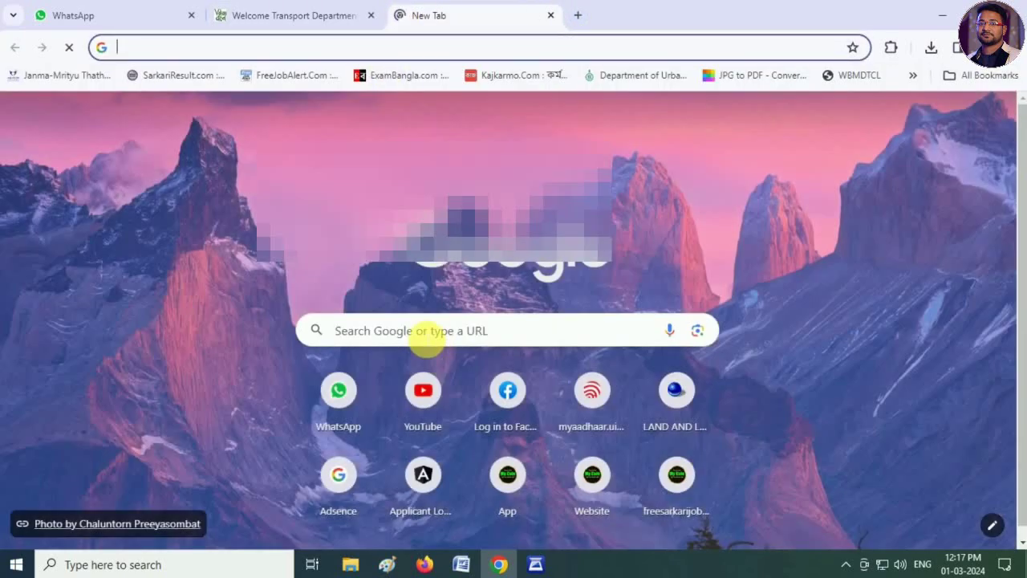
{"action": "left_click", "coordinate": [426, 335]}
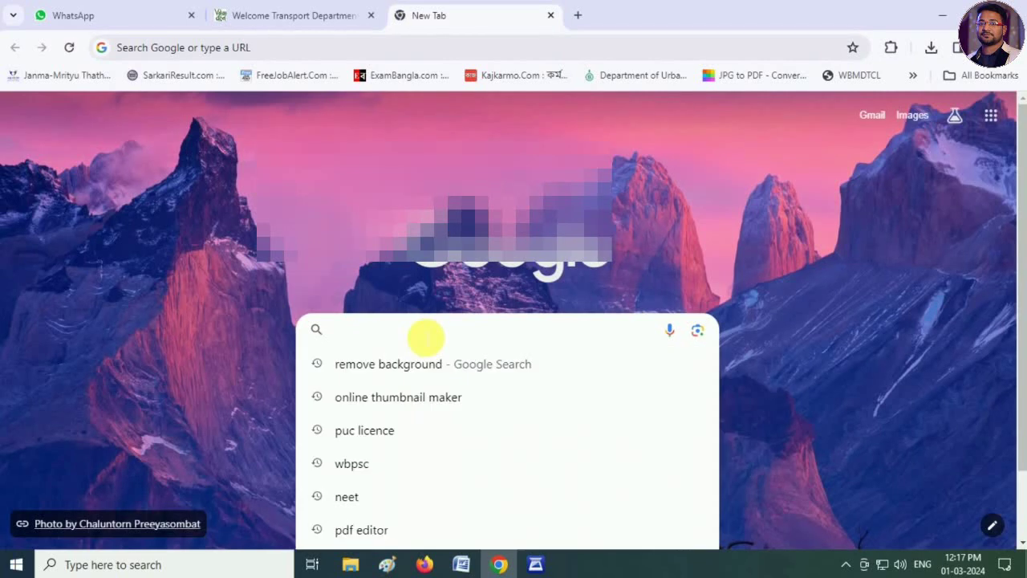
{"action": "type", "text": "logtitute and"}
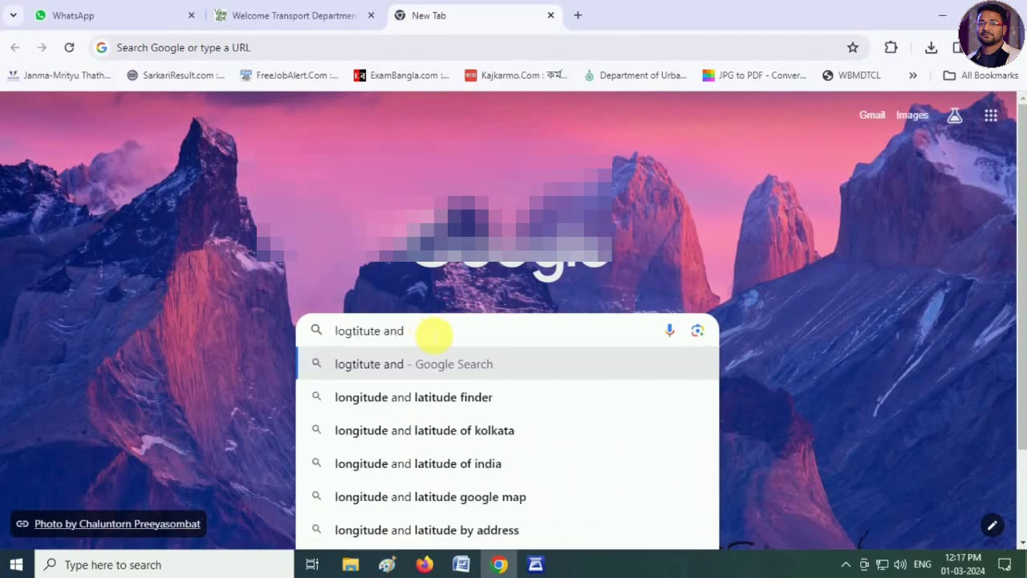
{"action": "left_click", "coordinate": [423, 400]}
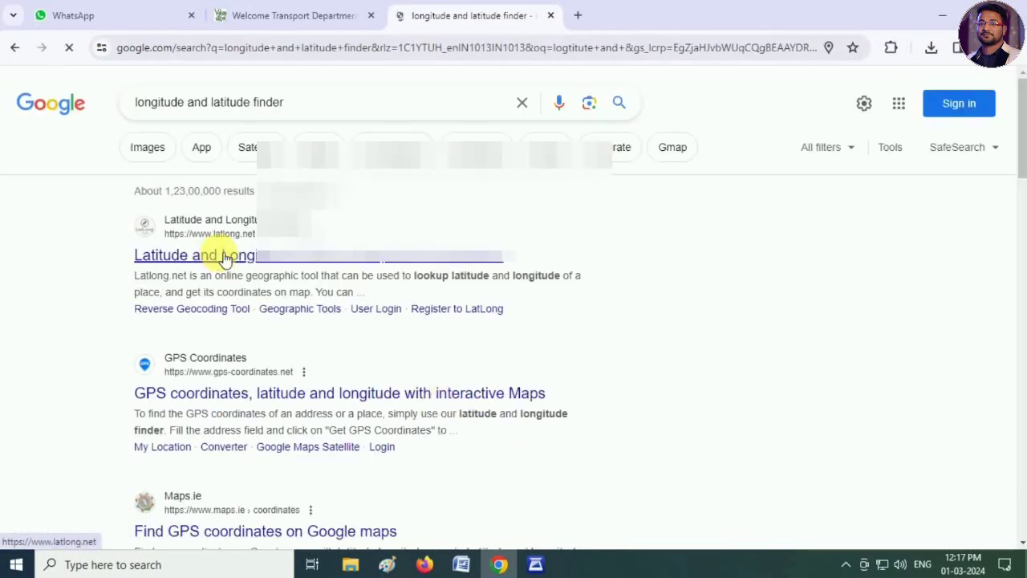
- Look up KUMARGANJ on Latlong.net (25.424900, 88.731934) and copy the latitude back to the form
{"action": "left_click", "coordinate": [225, 255]}
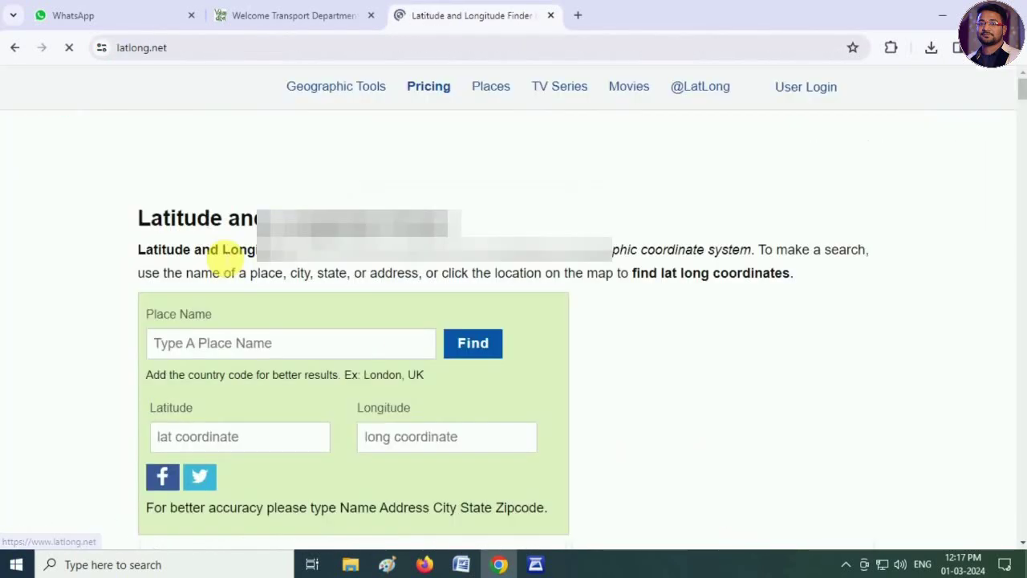
{"action": "left_click", "coordinate": [226, 344]}
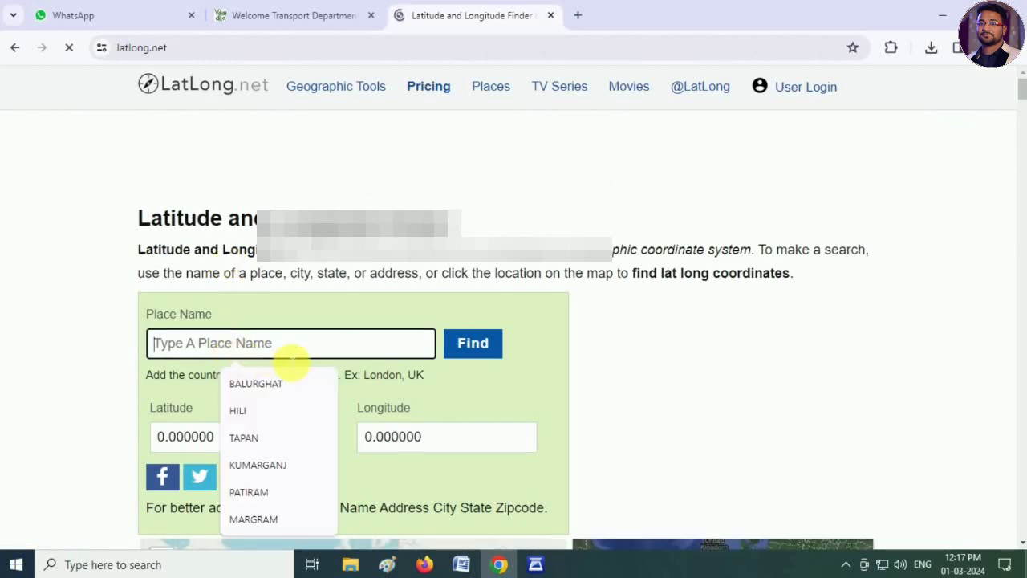
{"action": "type", "text": "BISWANATH"}
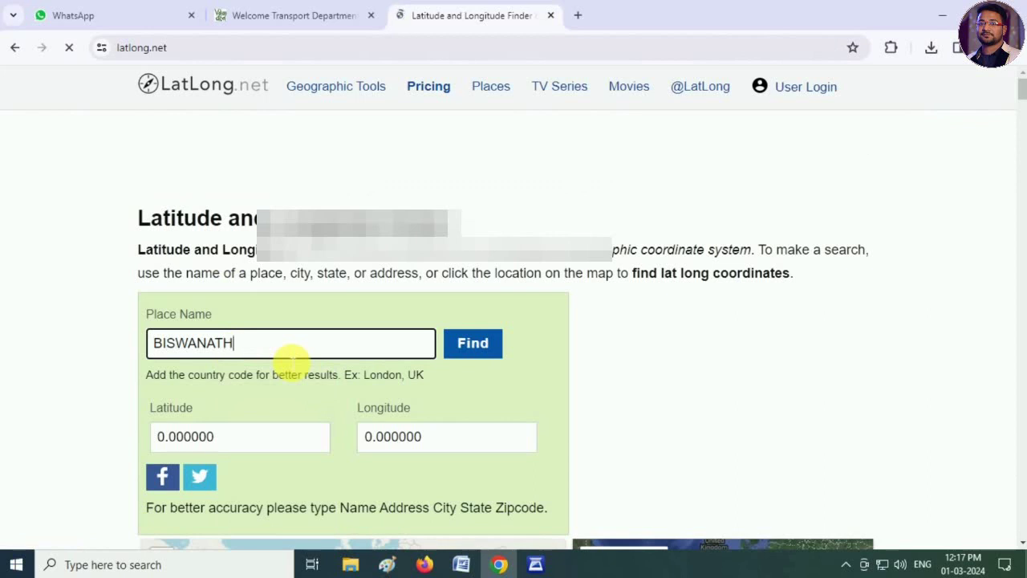
{"action": "type", "text": "PUR"}
{"action": "key", "text": "BackSpace"}
{"action": "key", "text": "BackSpace"}
{"action": "key", "text": "BackSpace"}
{"action": "key", "text": "BackSpace"}
{"action": "key", "text": "BackSpace"}
{"action": "key", "text": "BackSpace"}
{"action": "key", "text": "BackSpace"}
{"action": "key", "text": "BackSpace"}
{"action": "key", "text": "BackSpace"}
{"action": "key", "text": "BackSpace"}
{"action": "key", "text": "BackSpace"}
{"action": "key", "text": "BackSpace"}
{"action": "type", "text": "KUMARGANJ"}
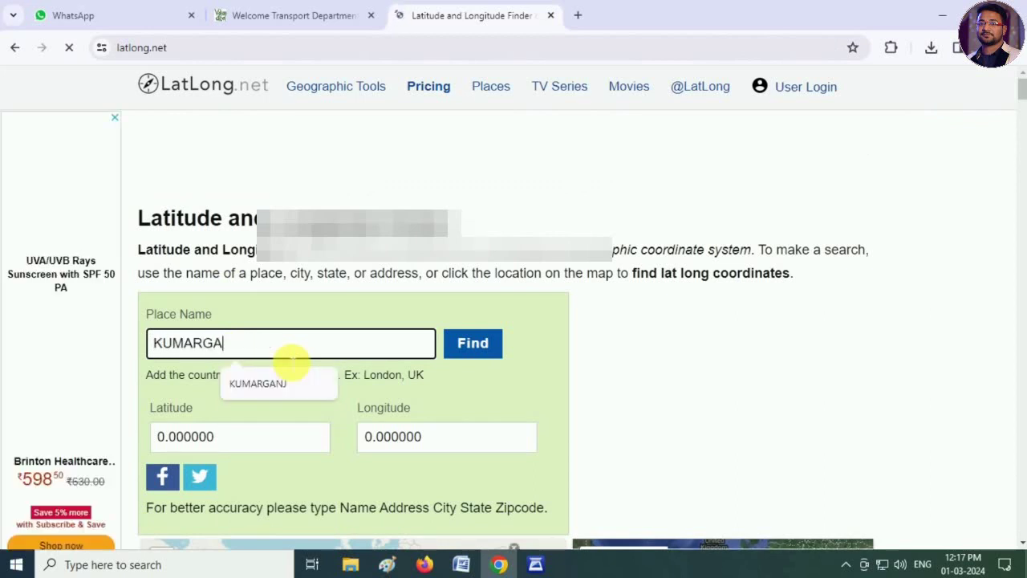
{"action": "left_click", "coordinate": [480, 353]}
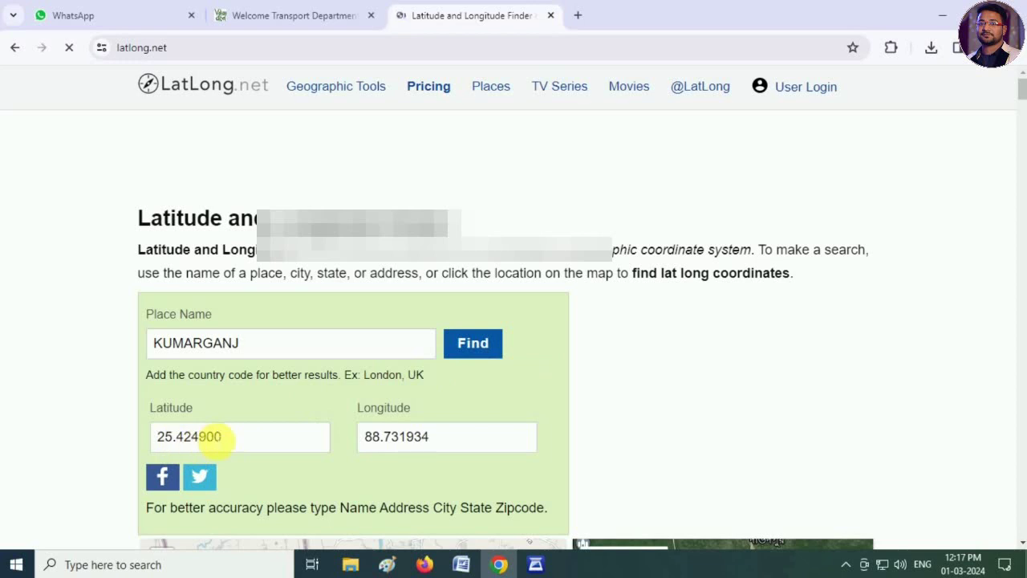
{"action": "double_click", "coordinate": [189, 435]}
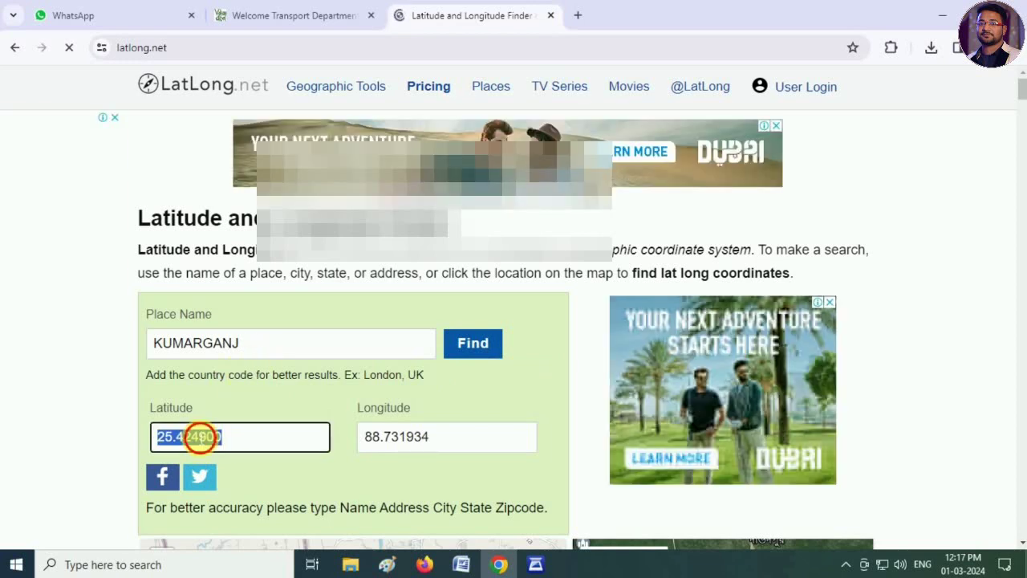
{"action": "right_click", "coordinate": [184, 433]}
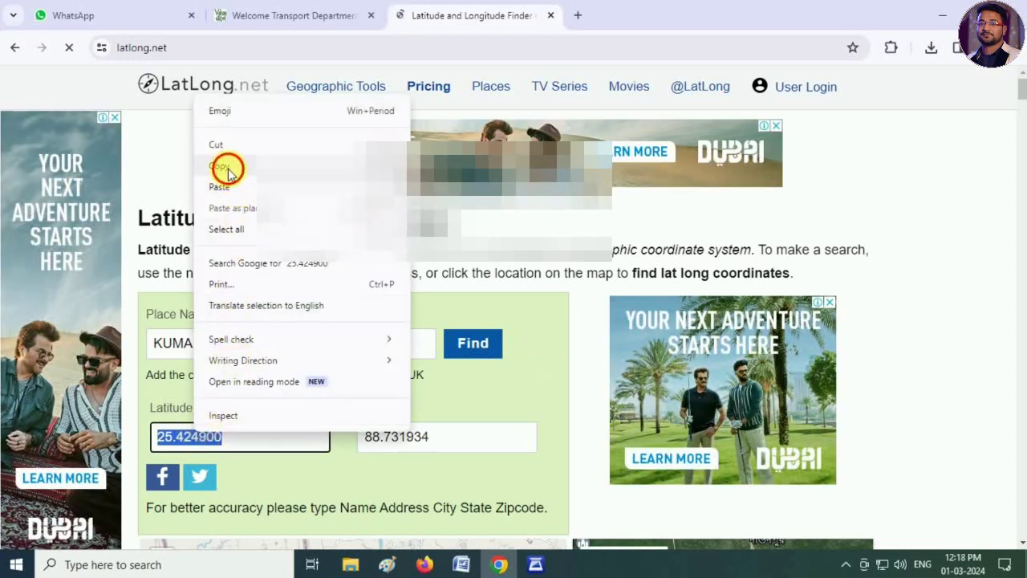
{"action": "left_click", "coordinate": [223, 165]}
{"action": "left_click", "coordinate": [281, 11]}
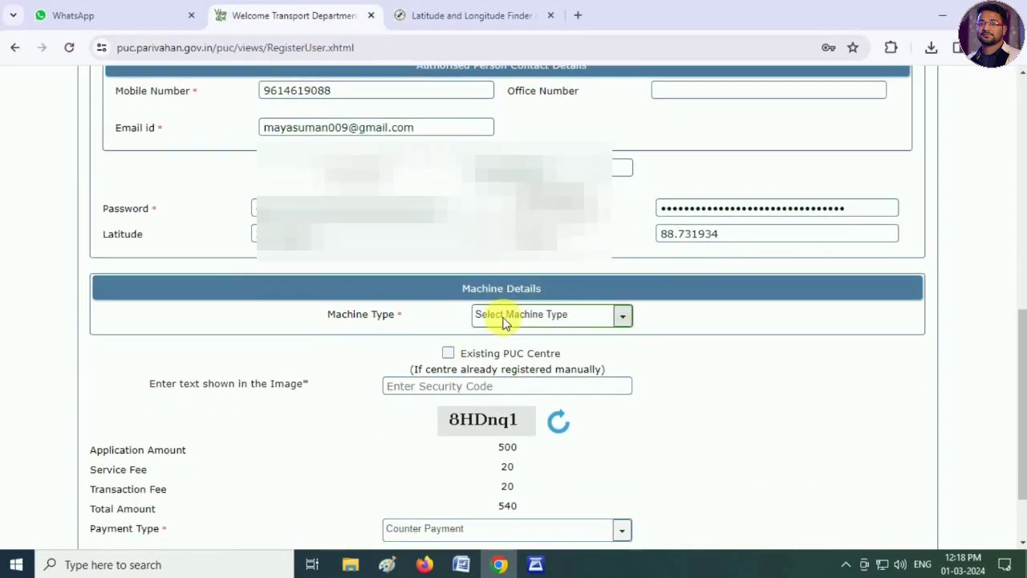
- Choose Opacity Meter(Diesel) as the Machine Type in Machine Details
{"action": "scroll", "coordinate": [504, 320], "scroll_direction": "down", "scroll_amount": 1}
{"action": "scroll", "coordinate": [536, 311], "scroll_direction": "down", "scroll_amount": 1}
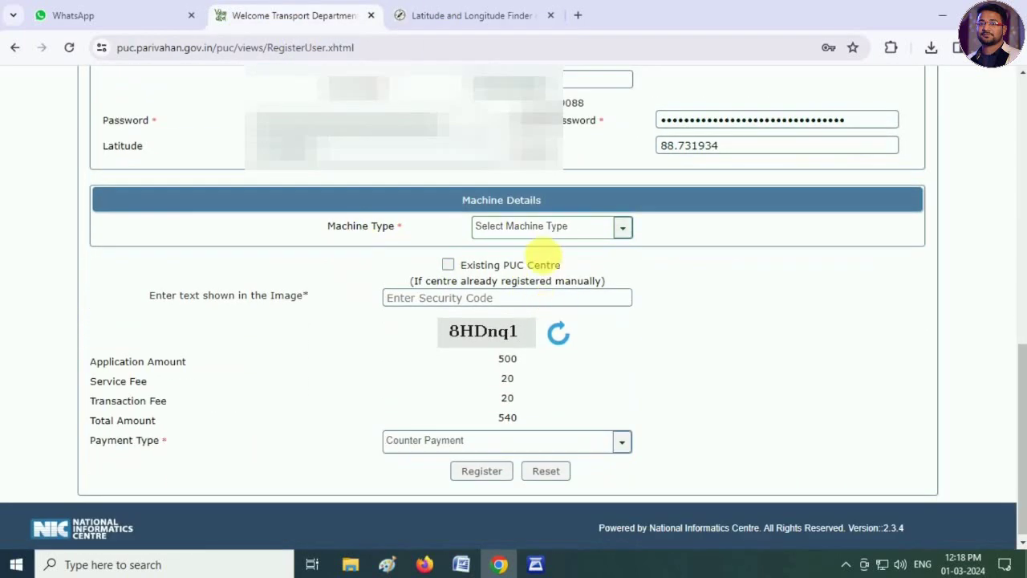
{"action": "left_click", "coordinate": [522, 232]}
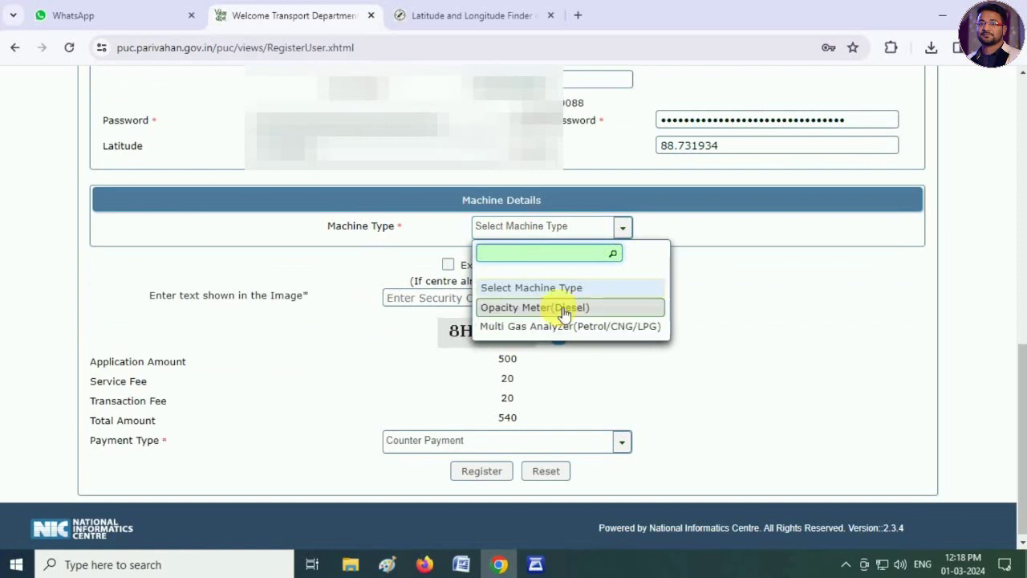
{"action": "left_click", "coordinate": [555, 305]}
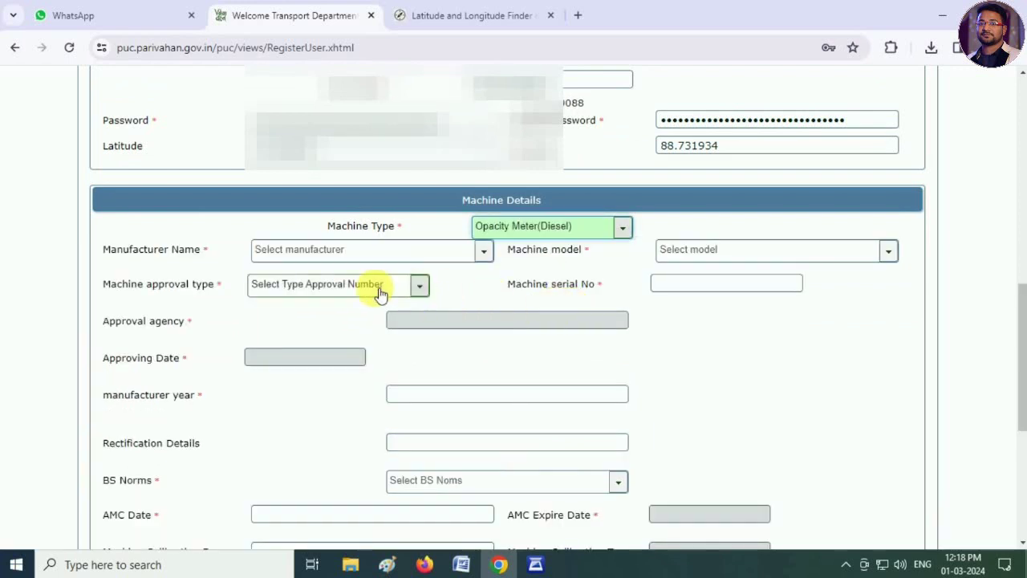
{"action": "scroll", "coordinate": [378, 293], "scroll_direction": "down", "scroll_amount": 1}
{"action": "left_click", "coordinate": [303, 180]}
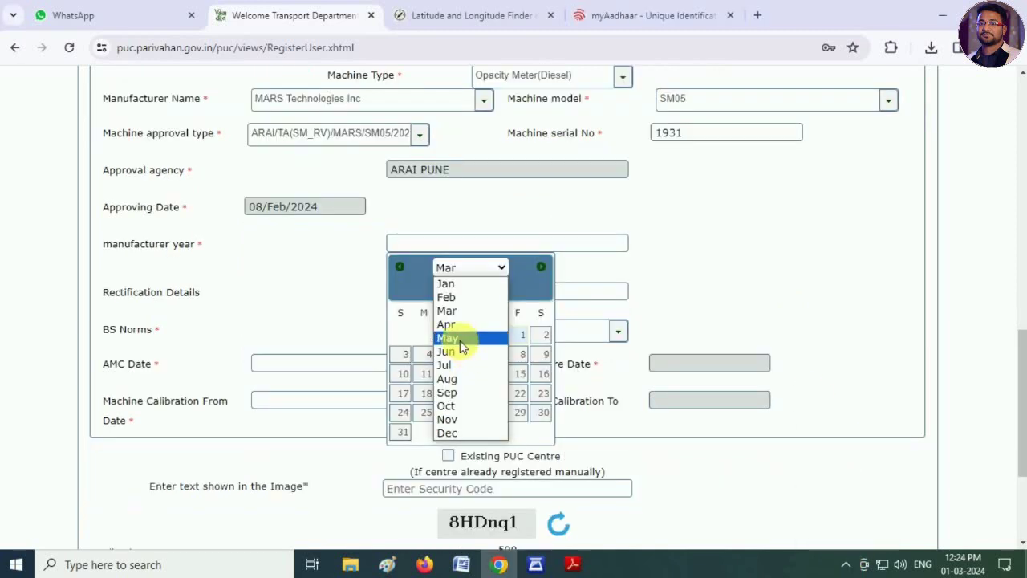
- Set the machine's manufacturer year to 2024 in the calendar
{"action": "left_click", "coordinate": [459, 339]}
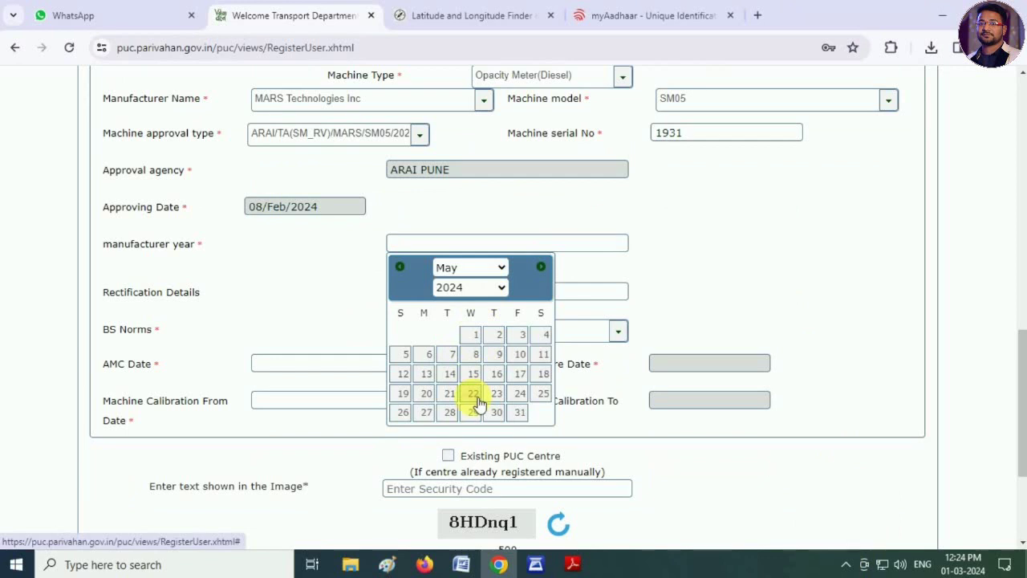
{"action": "left_click", "coordinate": [465, 269]}
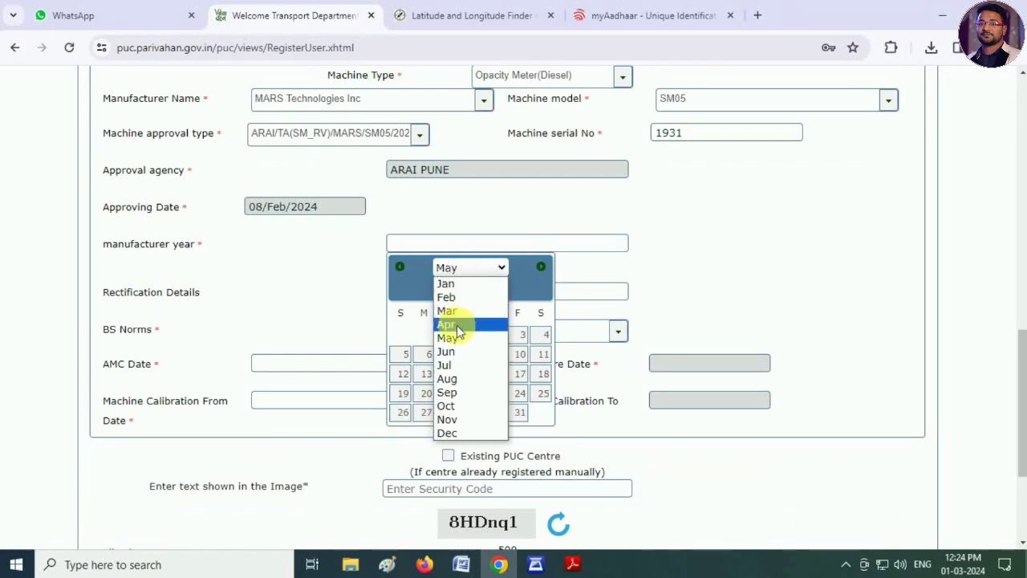
{"action": "left_click", "coordinate": [455, 310]}
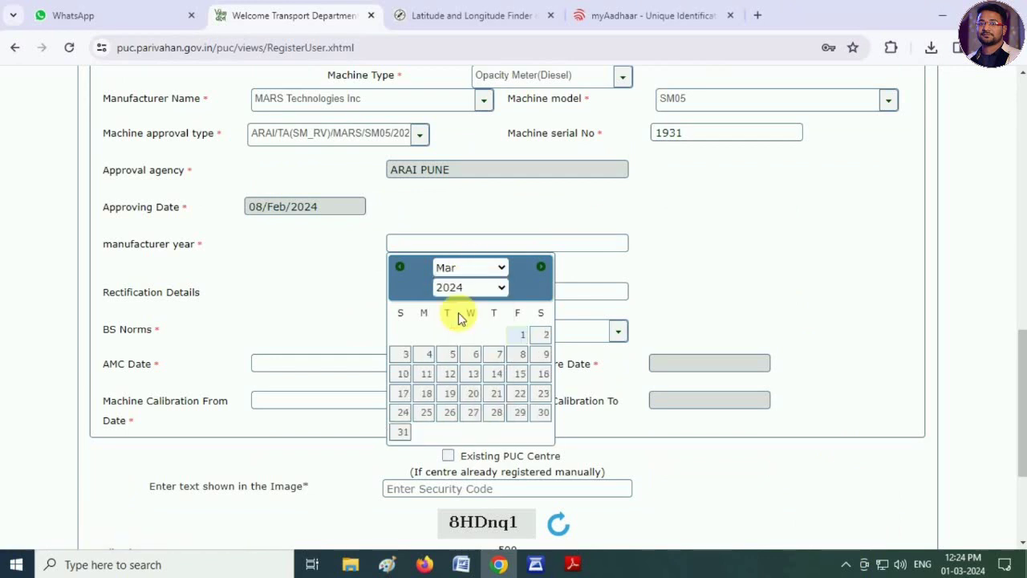
{"action": "left_click", "coordinate": [523, 337]}
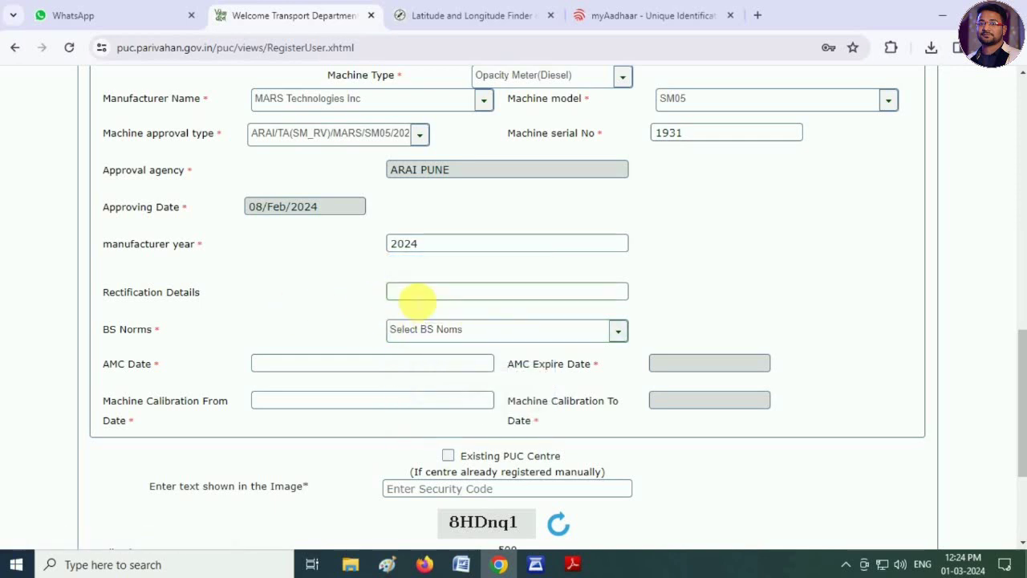
- Choose BS-VI as the machine's BS Norms
{"action": "left_click", "coordinate": [417, 300]}
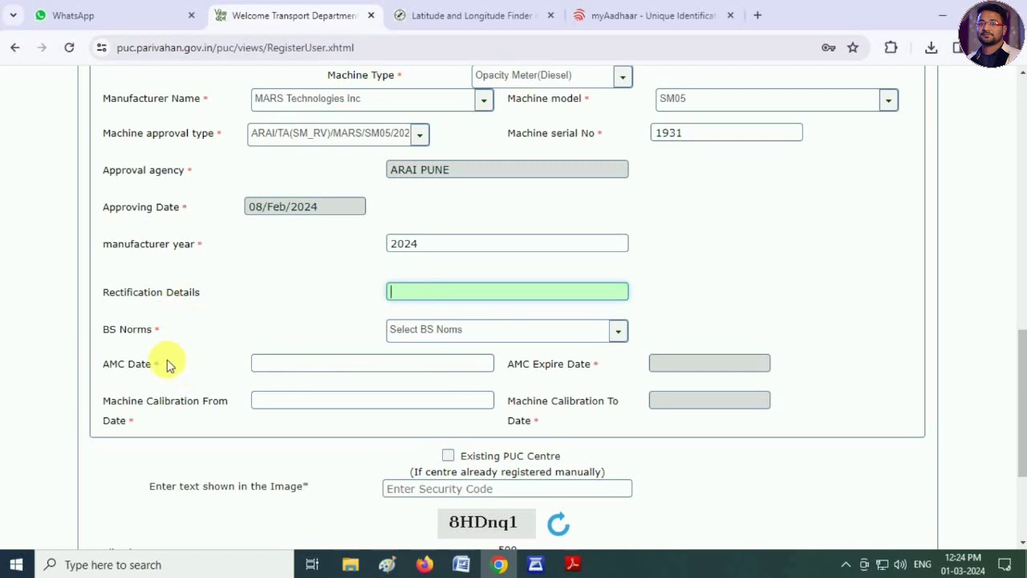
{"action": "left_click", "coordinate": [428, 334]}
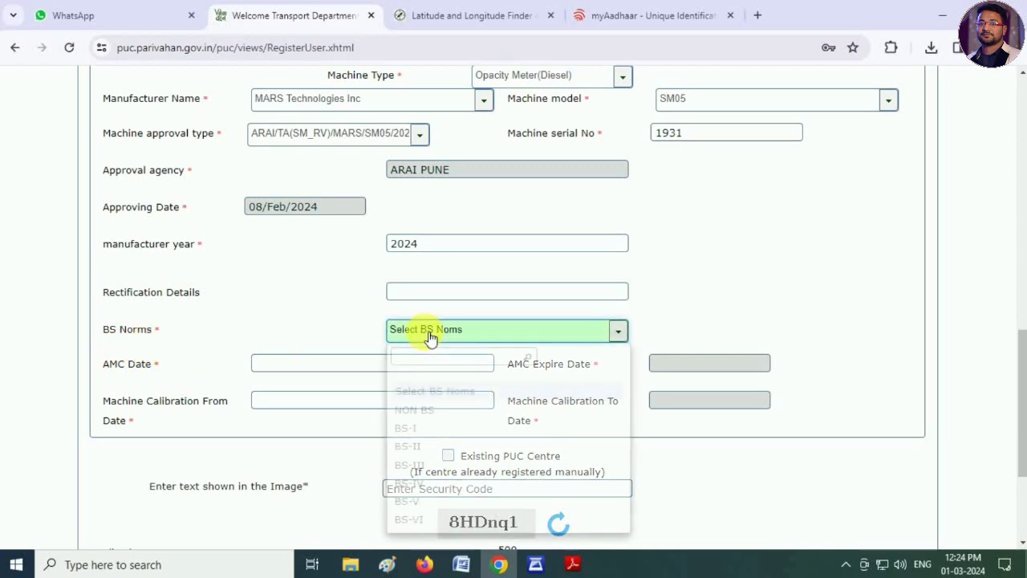
{"action": "left_click", "coordinate": [418, 521]}
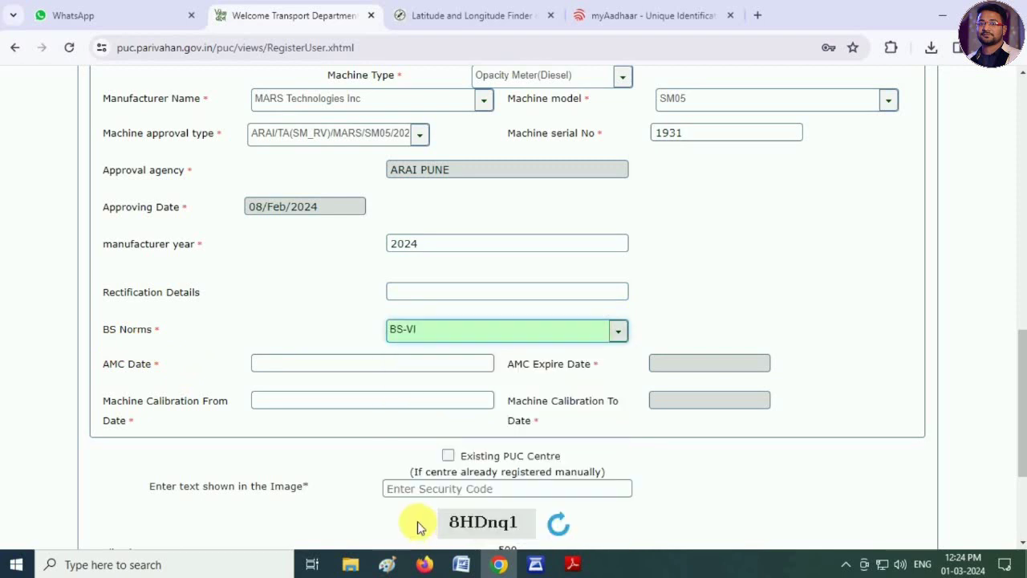
- Pick 01/Mar/2024 for the AMC date and the calibration start date
{"action": "left_click", "coordinate": [286, 371]}
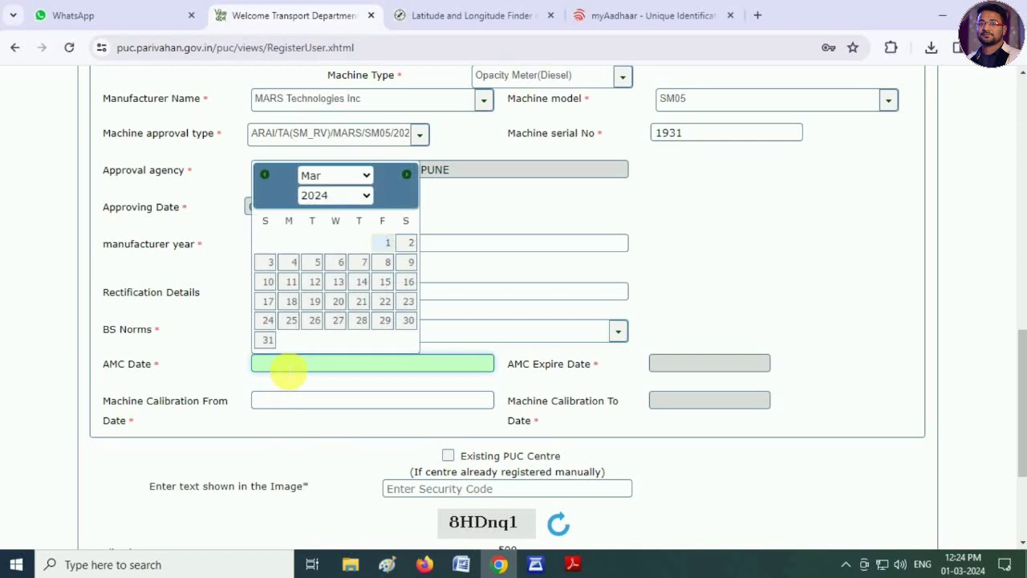
{"action": "left_click", "coordinate": [387, 242]}
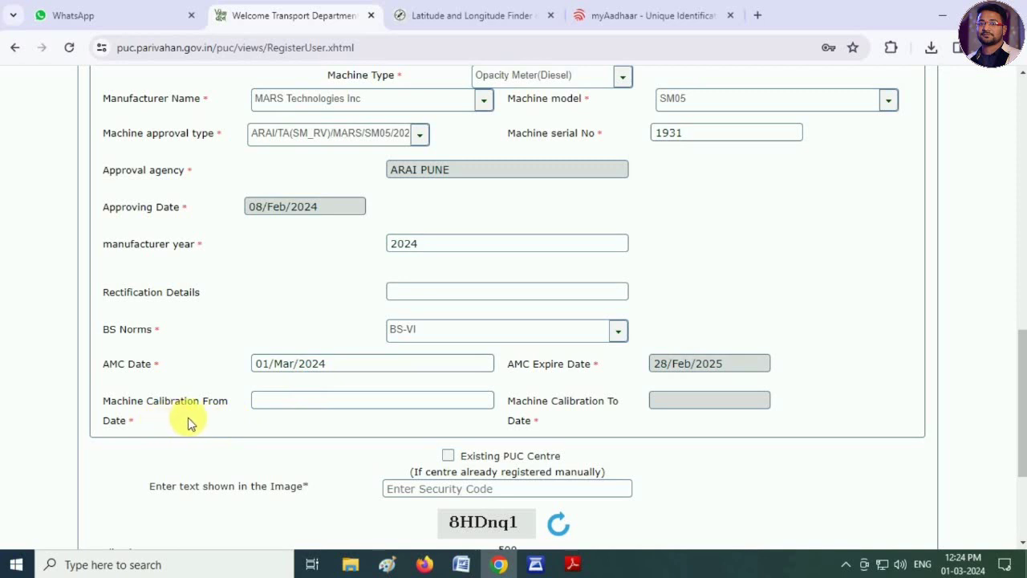
{"action": "left_click", "coordinate": [264, 405]}
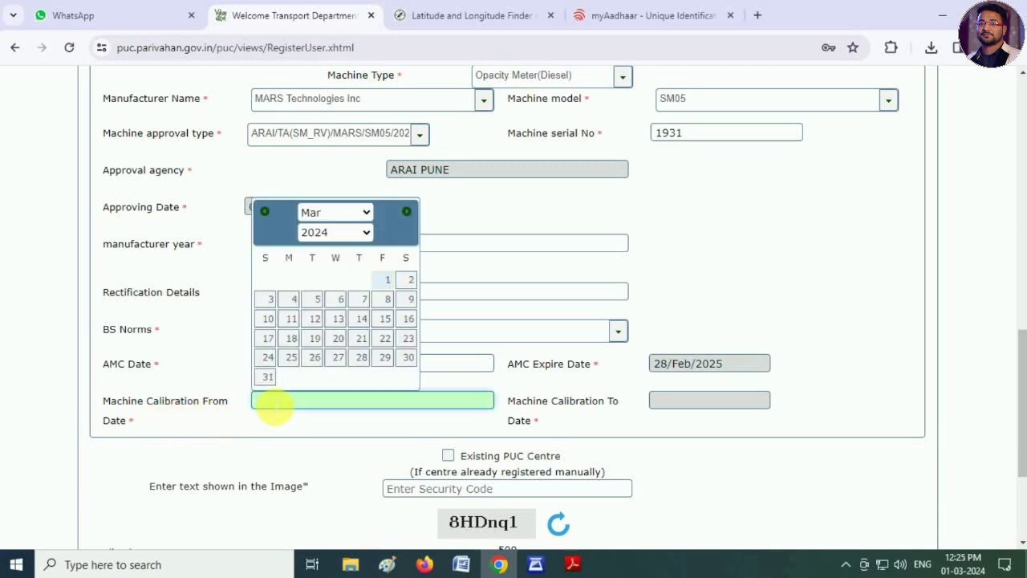
{"action": "left_click", "coordinate": [387, 279]}
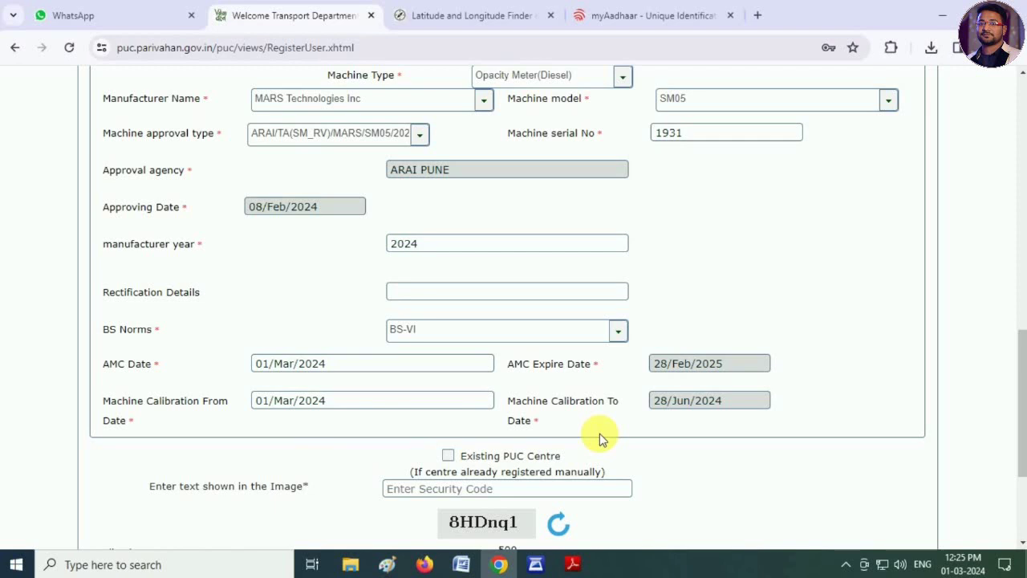
{"action": "left_click_drag", "start_coordinate": [1020, 428], "coordinate": [1021, 423]}
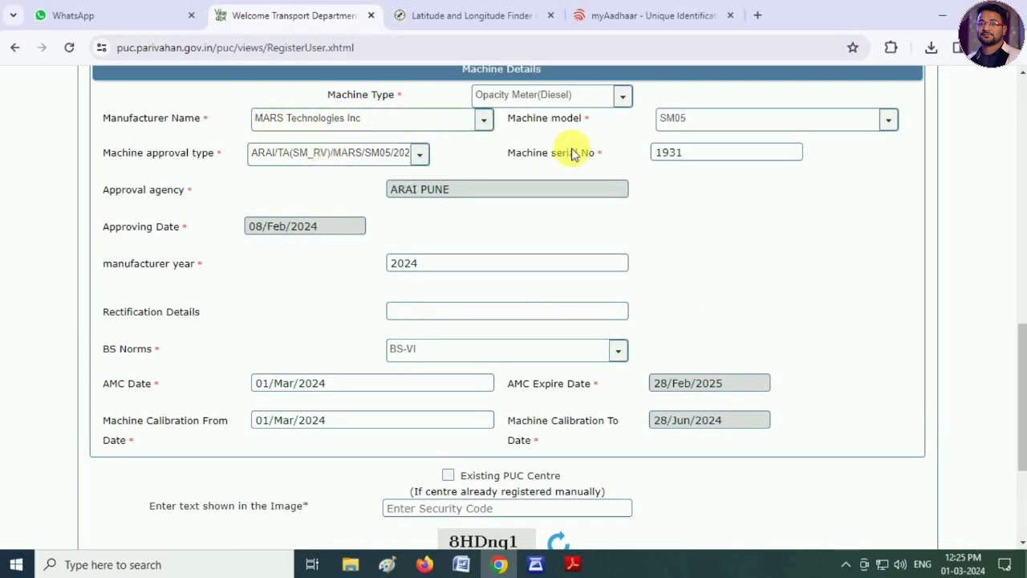
{"action": "left_click", "coordinate": [696, 120]}
{"action": "left_click", "coordinate": [690, 200]}
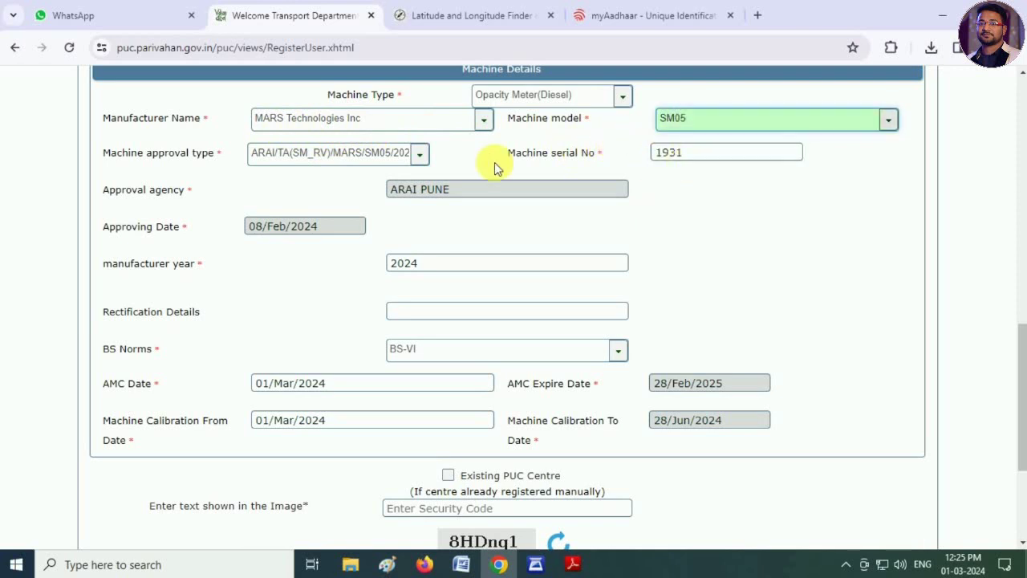
{"action": "left_click", "coordinate": [353, 157]}
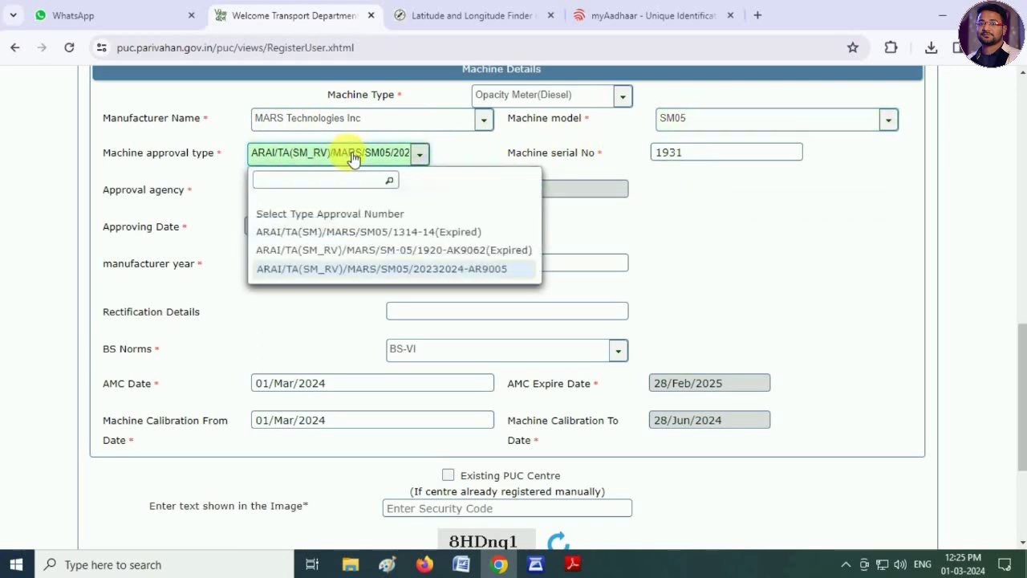
{"action": "left_click", "coordinate": [488, 270]}
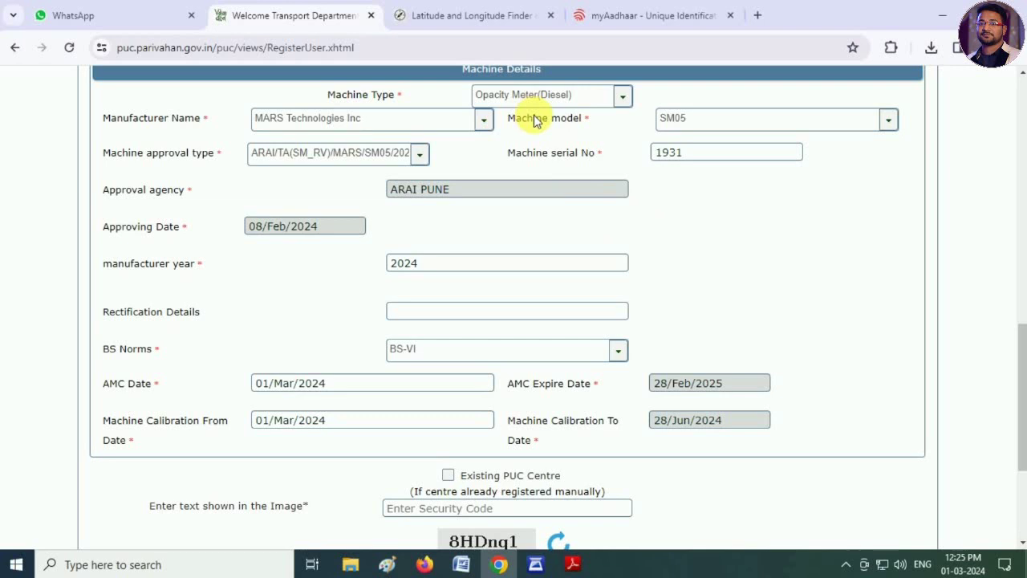
- Replace the old machine serial number 1931 with 1588
{"action": "left_click_drag", "start_coordinate": [706, 157], "coordinate": [647, 166]}
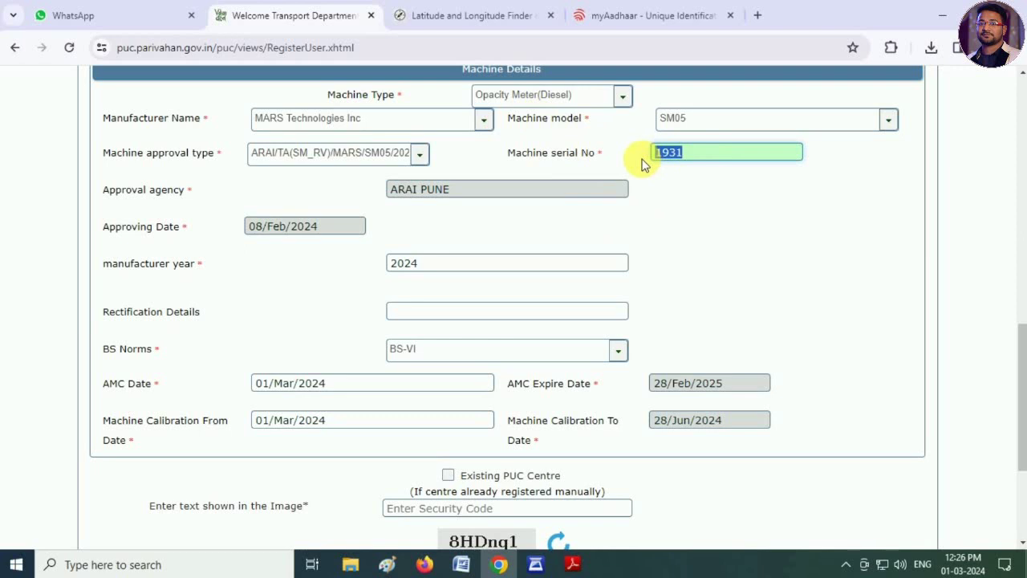
{"action": "type", "text": "1588"}
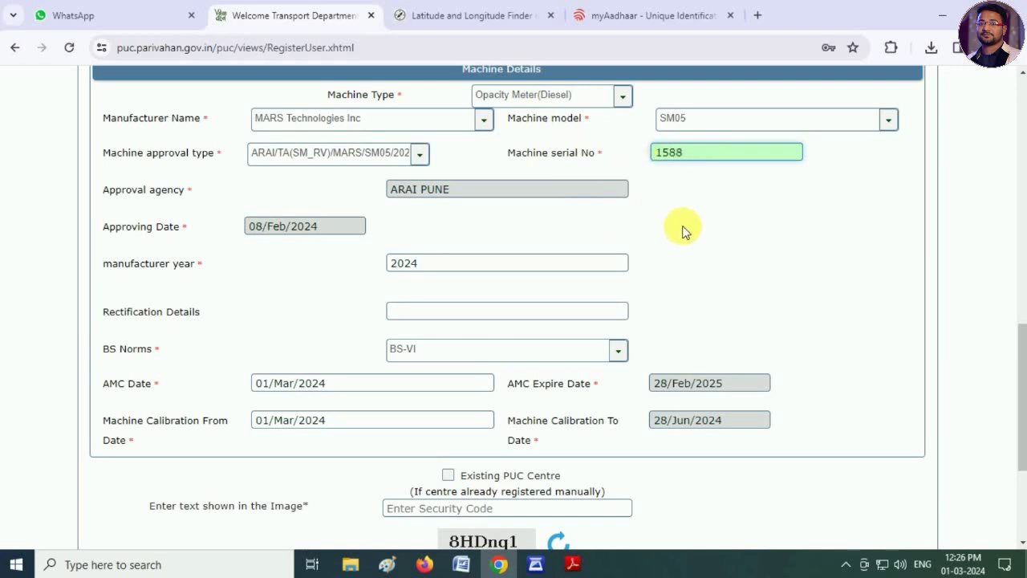
{"action": "left_click", "coordinate": [683, 231]}
{"action": "left_click", "coordinate": [683, 151]}
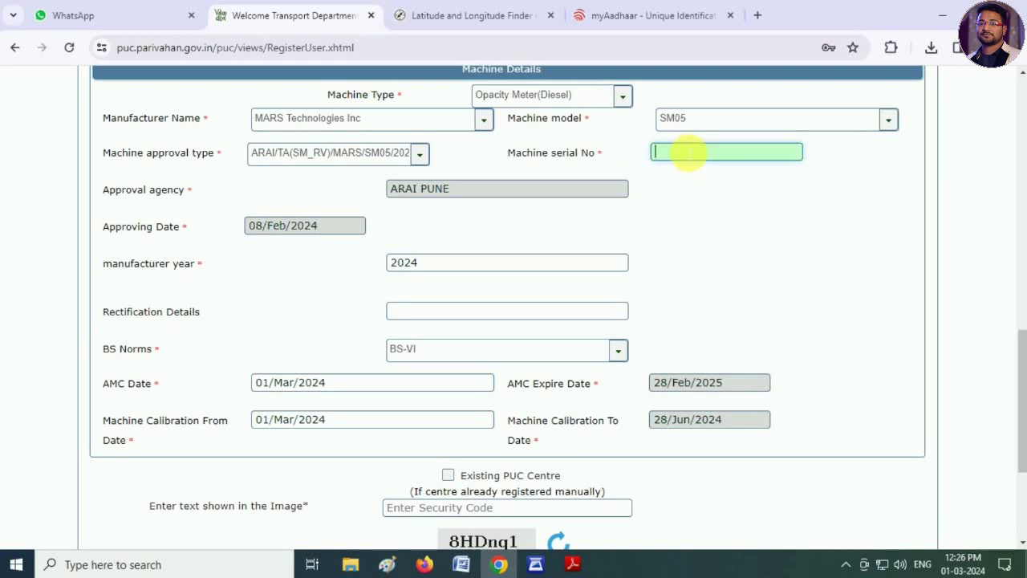
{"action": "type", "text": "1588"}
{"action": "left_click", "coordinate": [717, 260]}
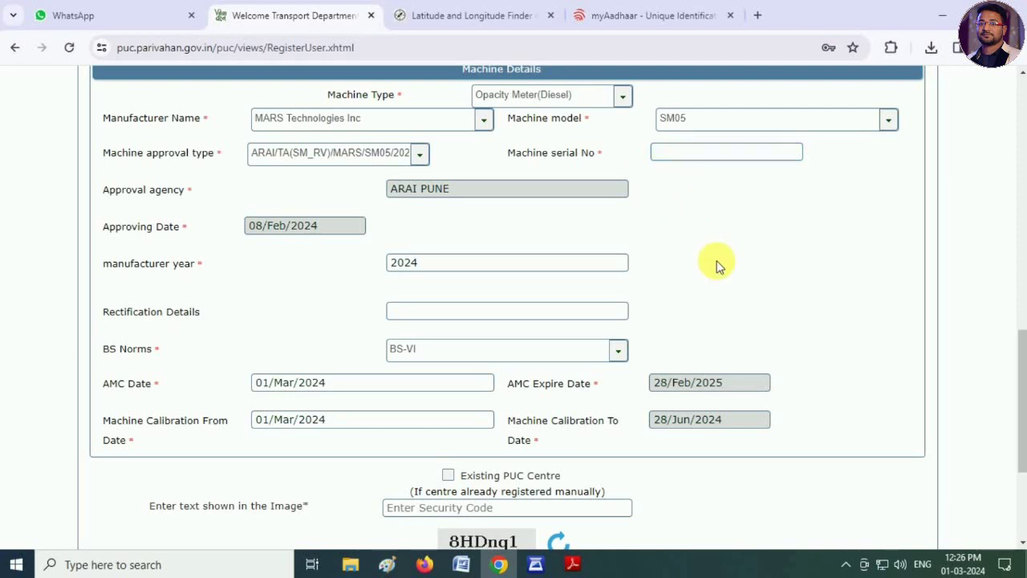
{"action": "left_click", "coordinate": [695, 157]}
{"action": "type", "text": "1588"}
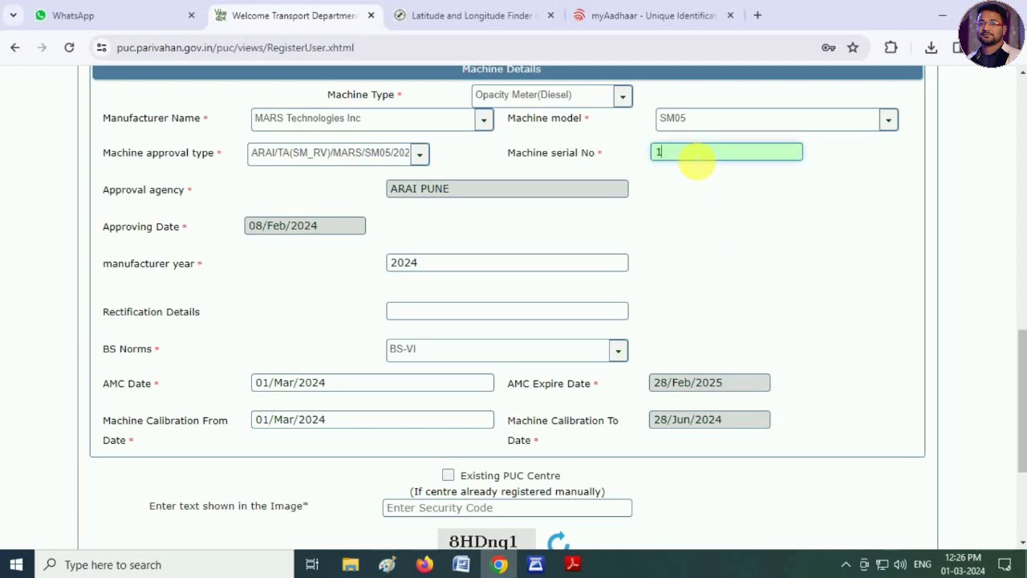
{"action": "left_click", "coordinate": [745, 278]}
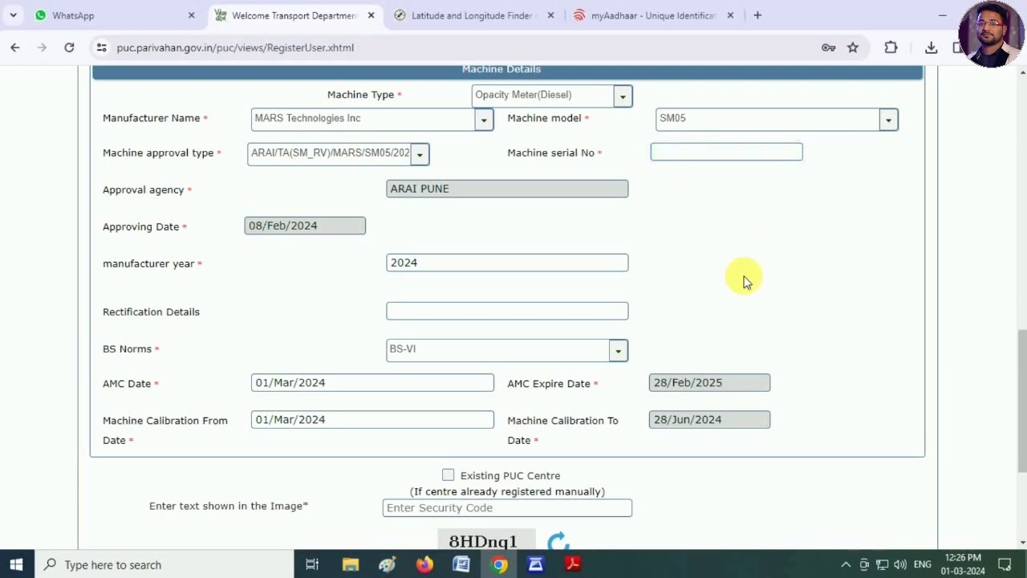
{"action": "left_click", "coordinate": [695, 159]}
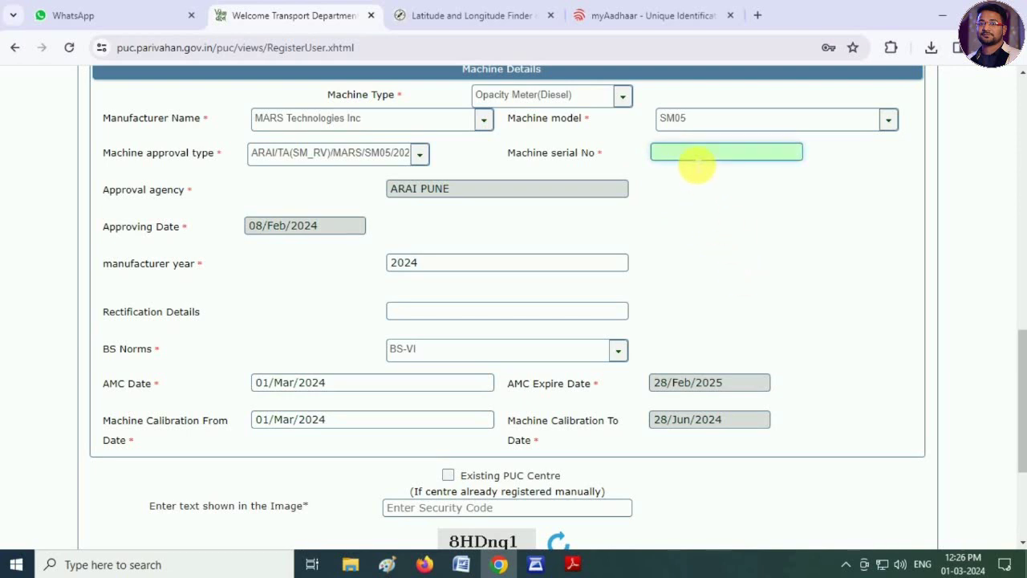
{"action": "type", "text": "1588"}
{"action": "left_click", "coordinate": [745, 267]}
- Correct the machine serial number to SM1588 and check the fees totalling 540 below
{"action": "left_click", "coordinate": [679, 158]}
{"action": "type", "text": "SM"}
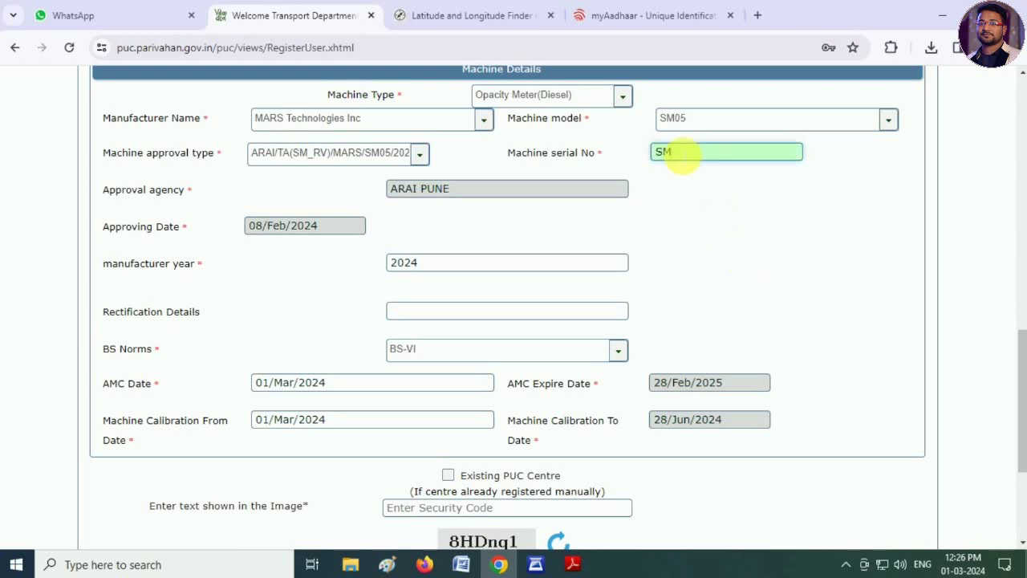
{"action": "type", "text": "1588"}
{"action": "left_click", "coordinate": [666, 233]}
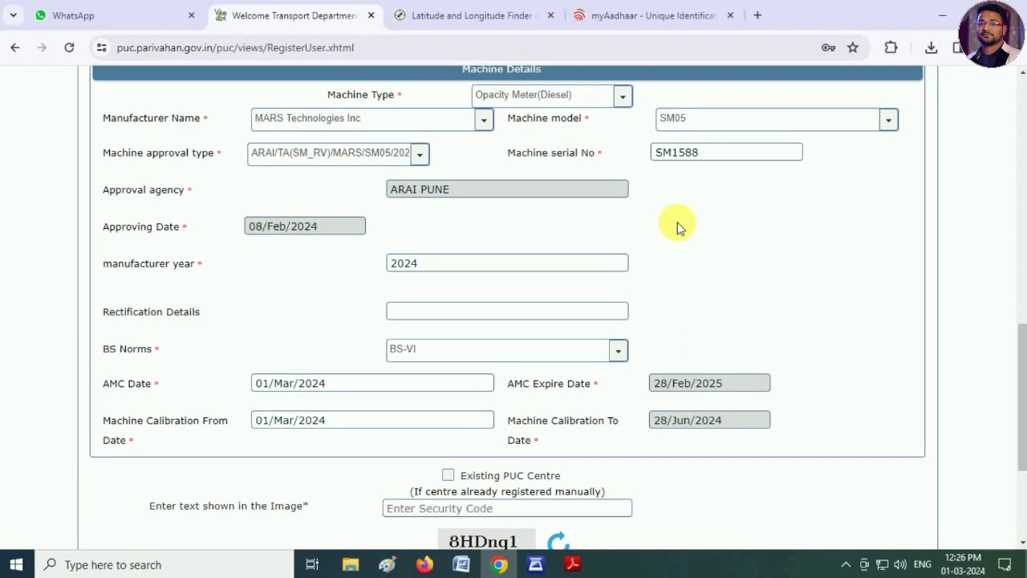
{"action": "scroll", "coordinate": [677, 227], "scroll_direction": "down", "scroll_amount": 1}
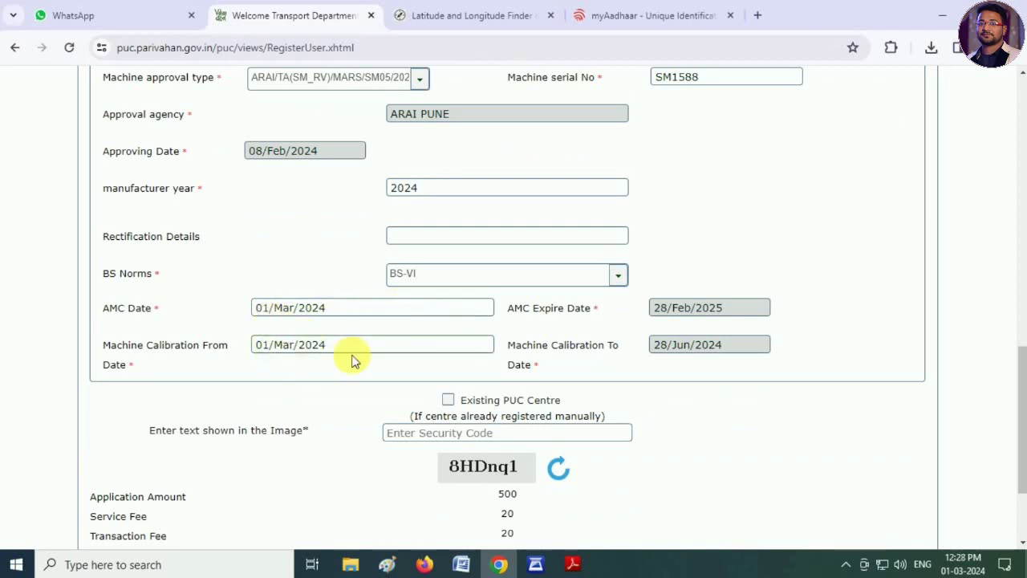
{"action": "scroll", "coordinate": [351, 359], "scroll_direction": "up", "scroll_amount": 1}
{"action": "scroll", "coordinate": [352, 359], "scroll_direction": "down", "scroll_amount": 1}
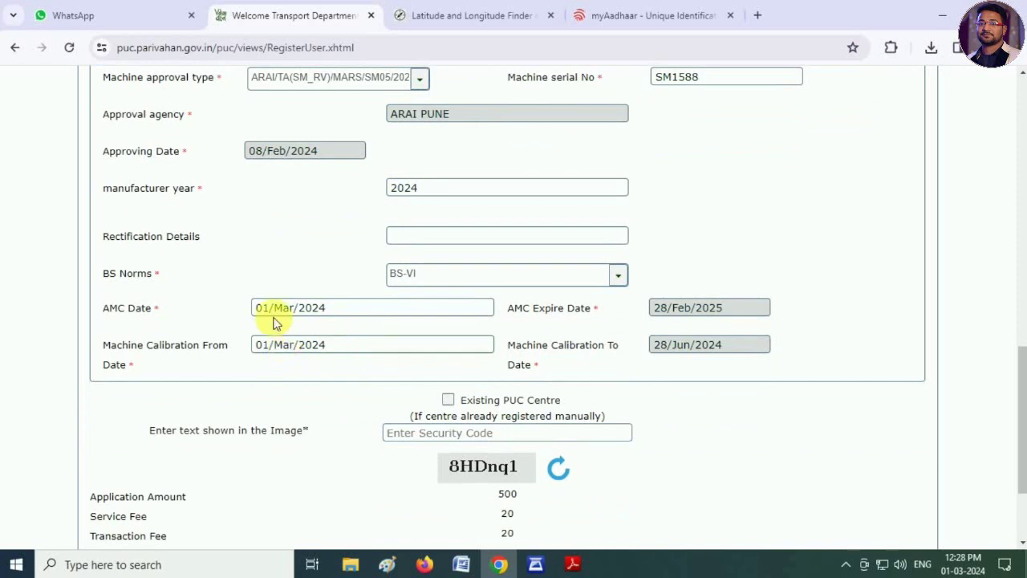
{"action": "scroll", "coordinate": [598, 381], "scroll_direction": "down", "scroll_amount": 1}
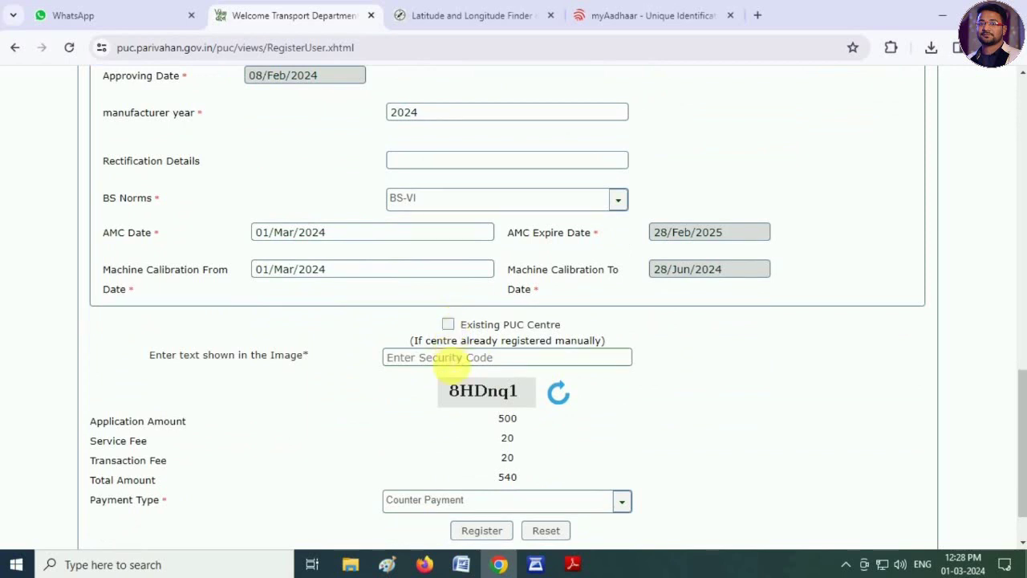
- Enter the security code shown in the captcha image
{"action": "left_click", "coordinate": [453, 360]}
{"action": "scroll", "coordinate": [554, 365], "scroll_direction": "down", "scroll_amount": 2}
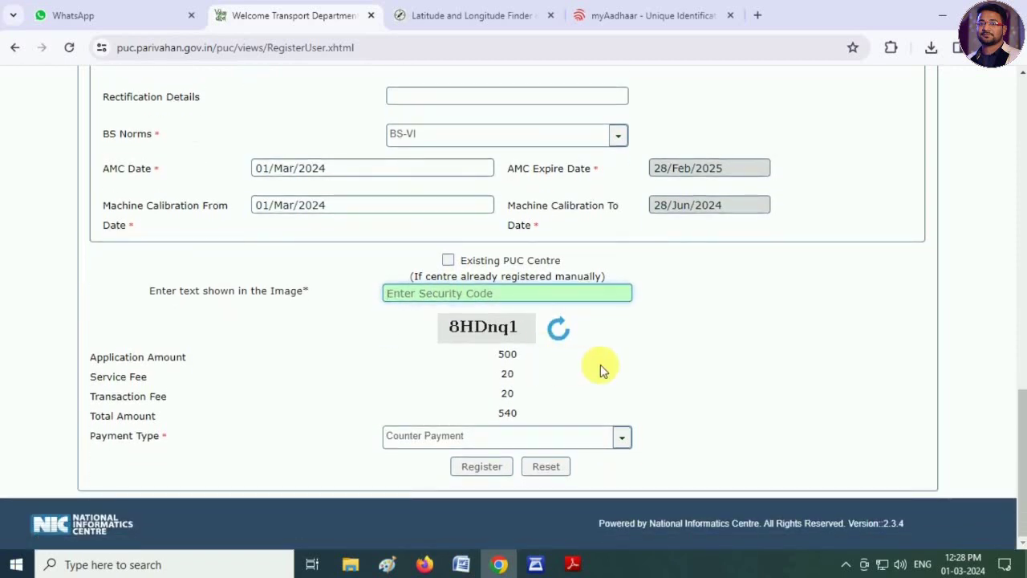
{"action": "type", "text": "8HD"}
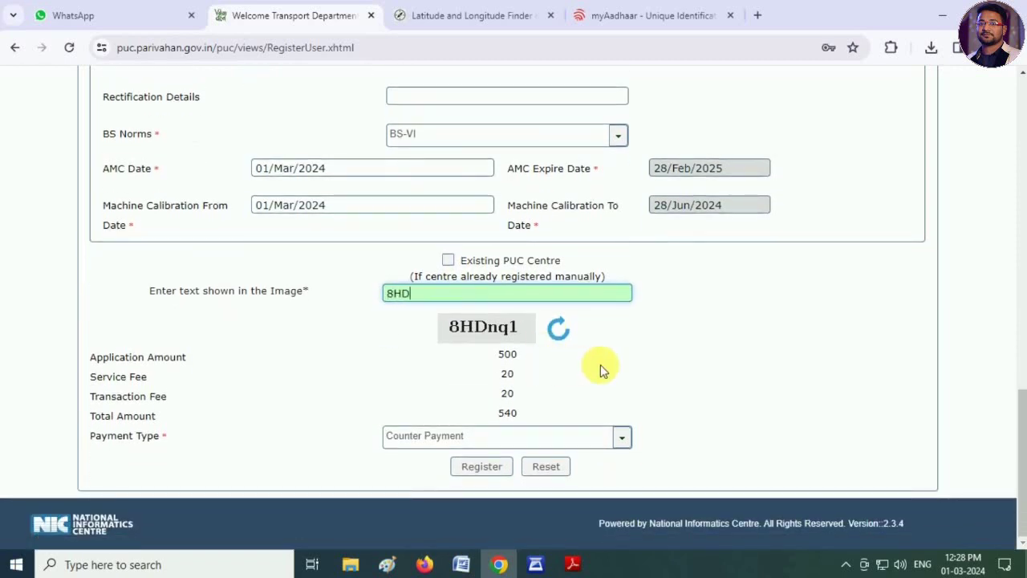
{"action": "type", "text": "nq1"}
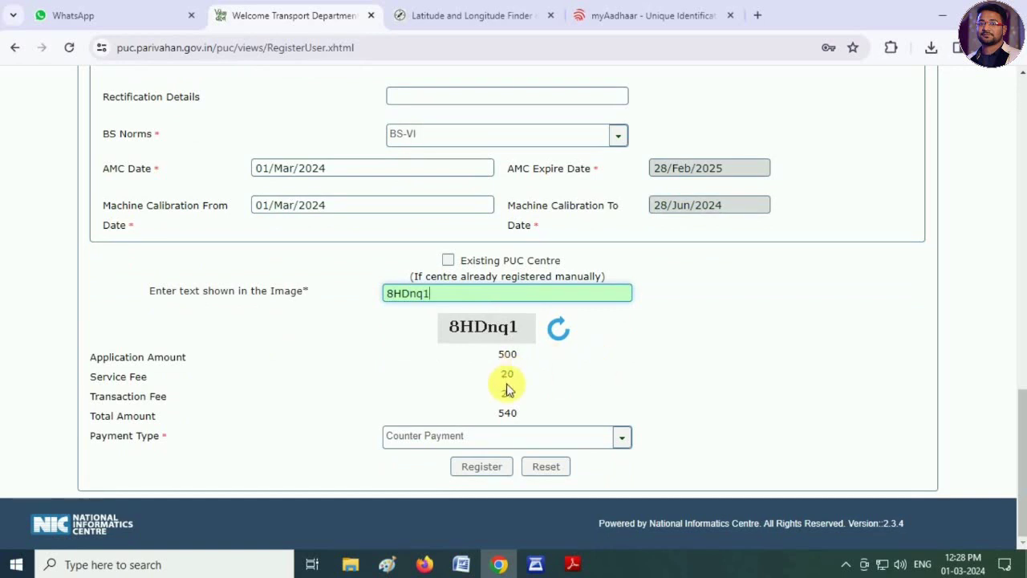
- Choose Counter Payment as the payment type and click Register
{"action": "left_click", "coordinate": [426, 439]}
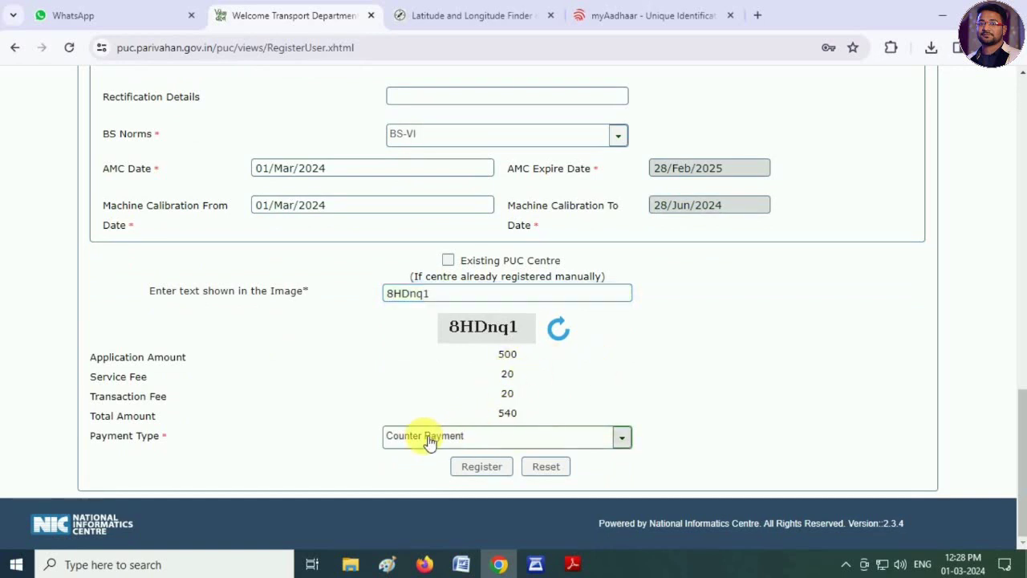
{"action": "left_click", "coordinate": [411, 465]}
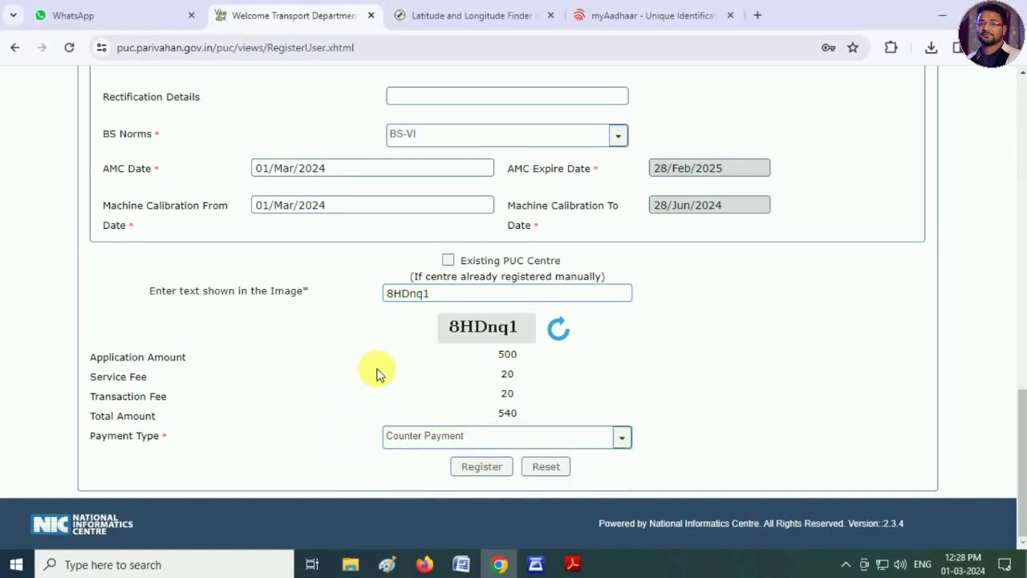
{"action": "left_click", "coordinate": [471, 468]}
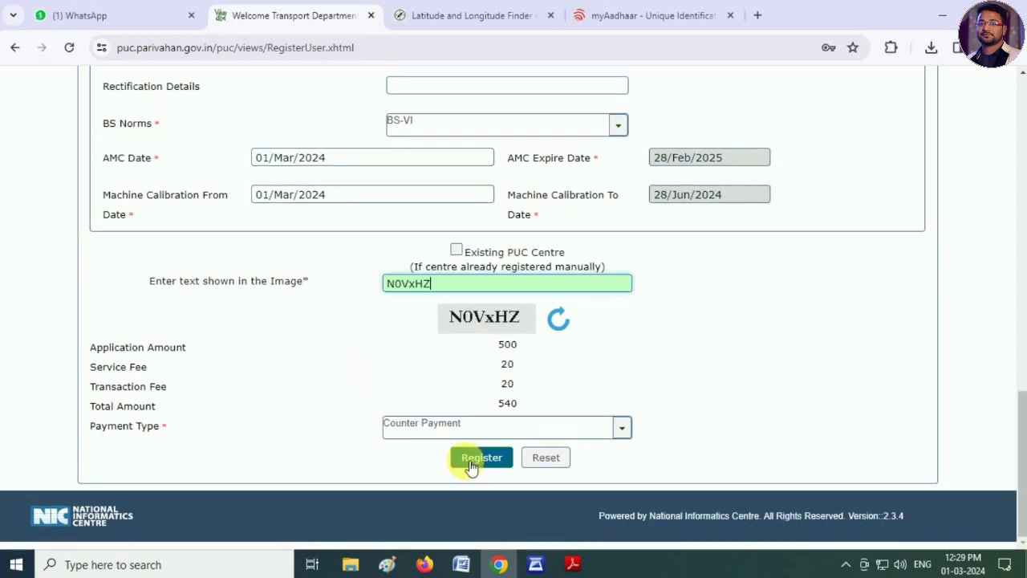
- Register the form, decline Chrome's password saving, and select the new application id
{"action": "left_click", "coordinate": [471, 467]}
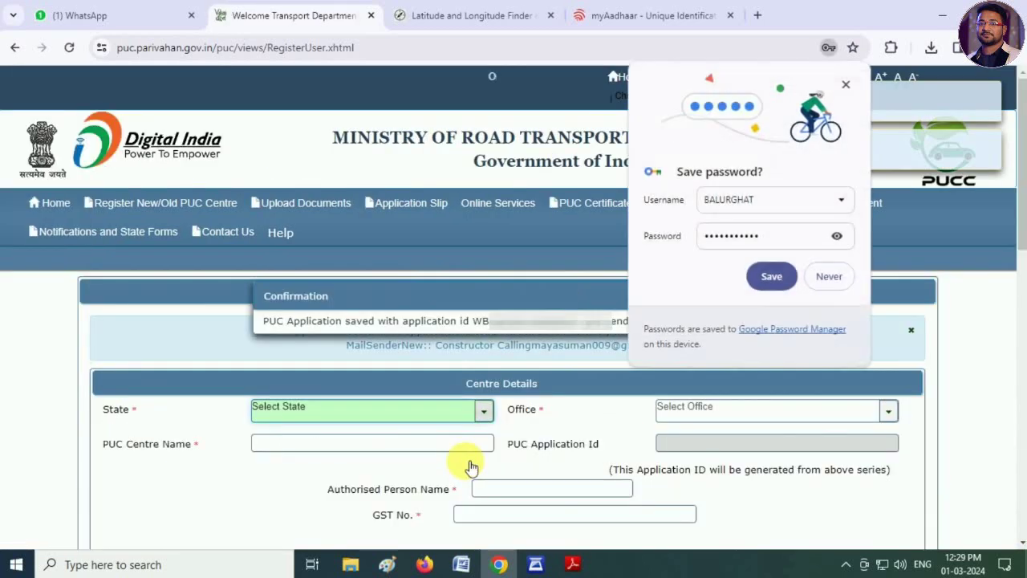
{"action": "left_click", "coordinate": [829, 278]}
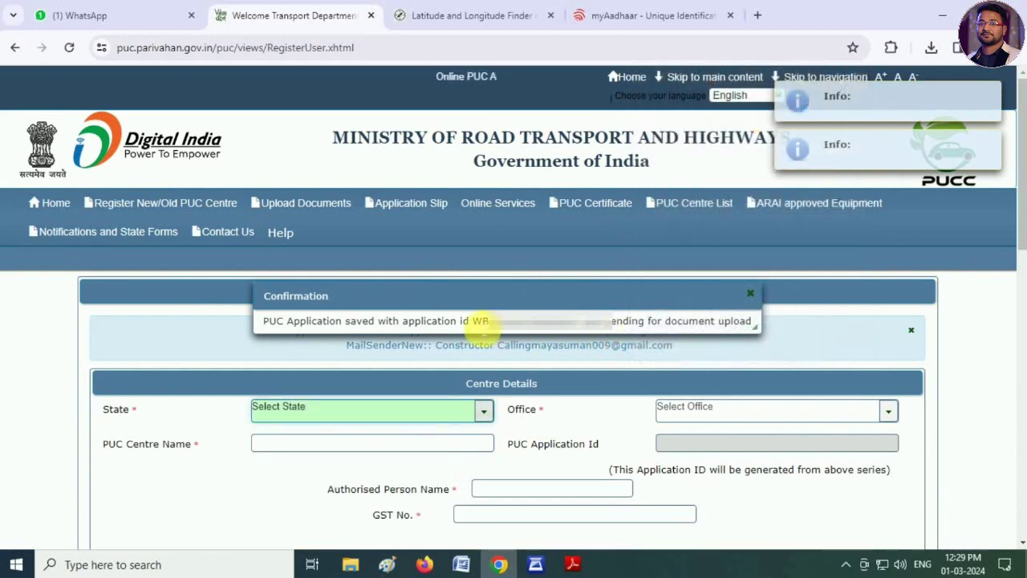
{"action": "left_click_drag", "start_coordinate": [474, 321], "coordinate": [555, 326]}
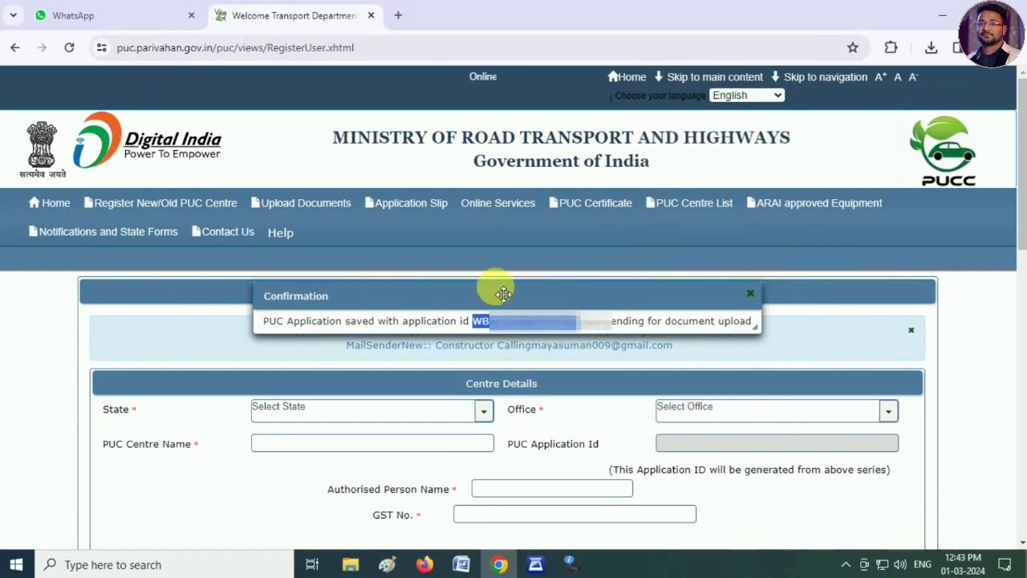
- On Upload Documents, enter the application ID and security code, then view the application details
{"action": "left_click", "coordinate": [302, 207]}
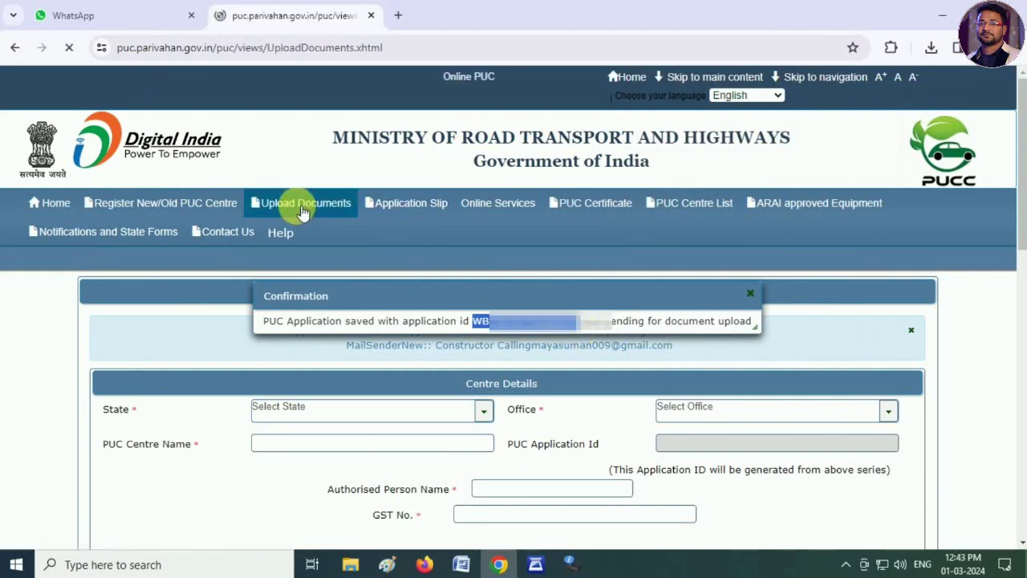
{"action": "left_click", "coordinate": [415, 319]}
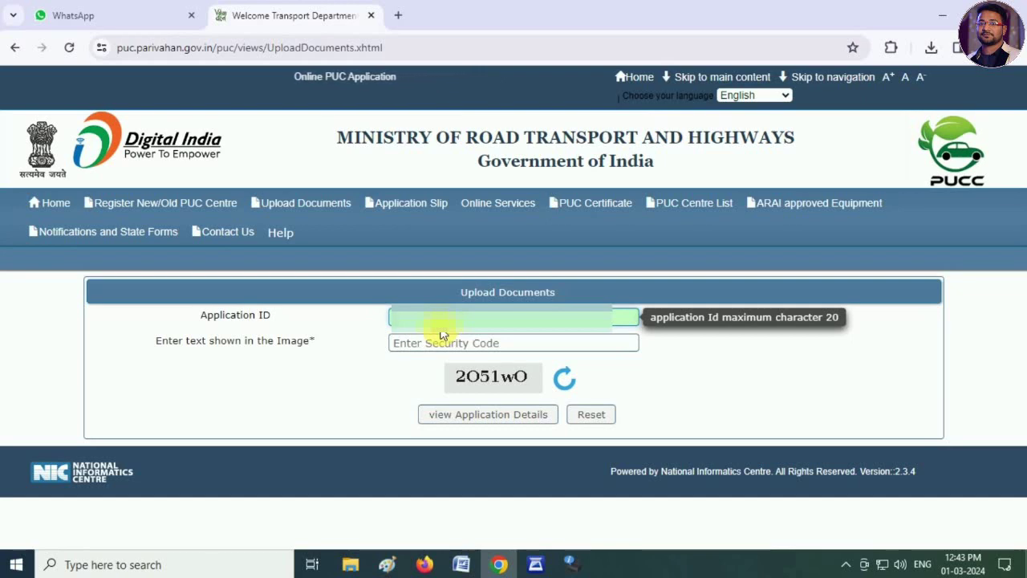
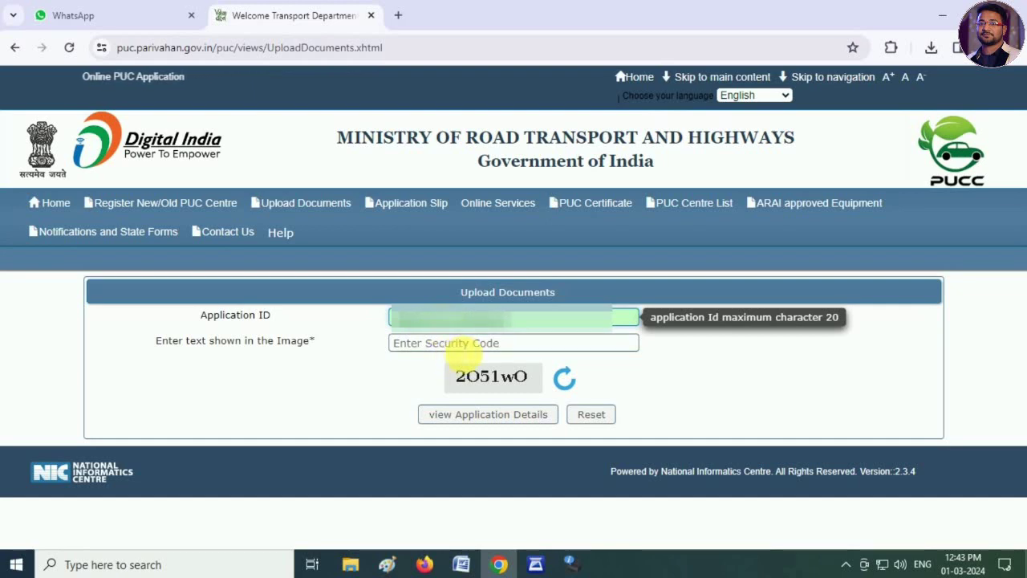
{"action": "left_click", "coordinate": [465, 344]}
{"action": "type", "text": "2"}
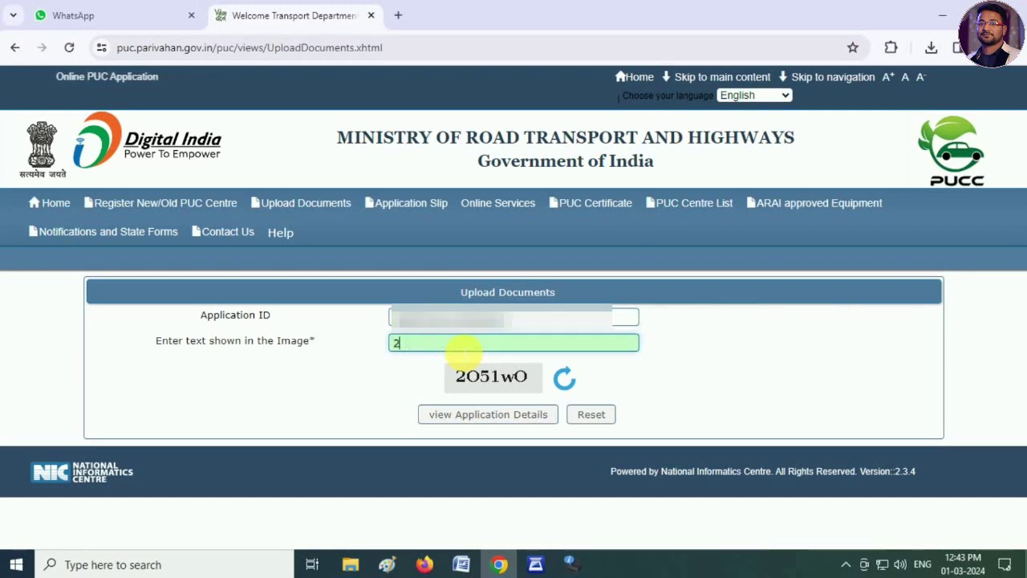
{"action": "type", "text": "051"}
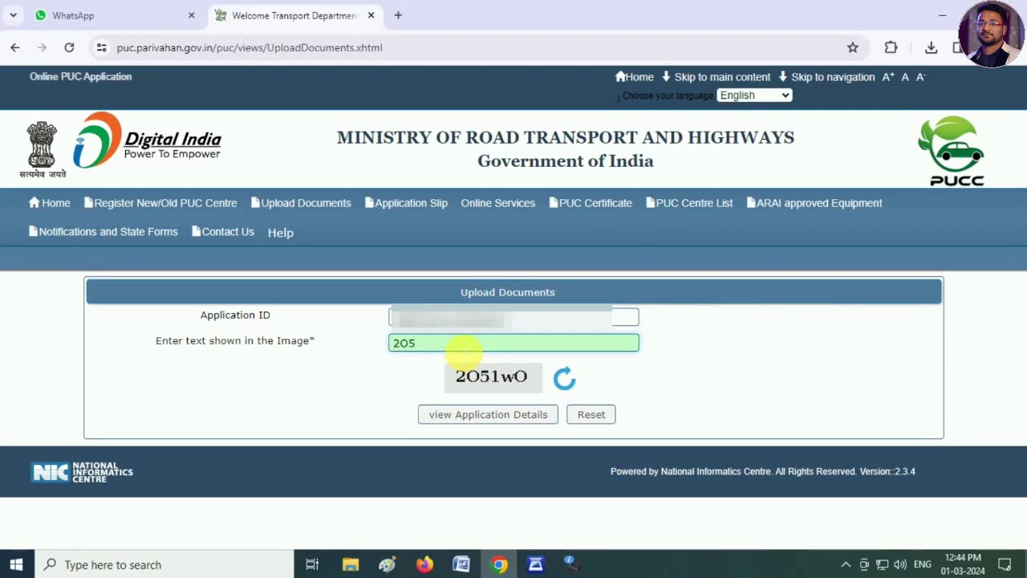
{"action": "type", "text": "wO"}
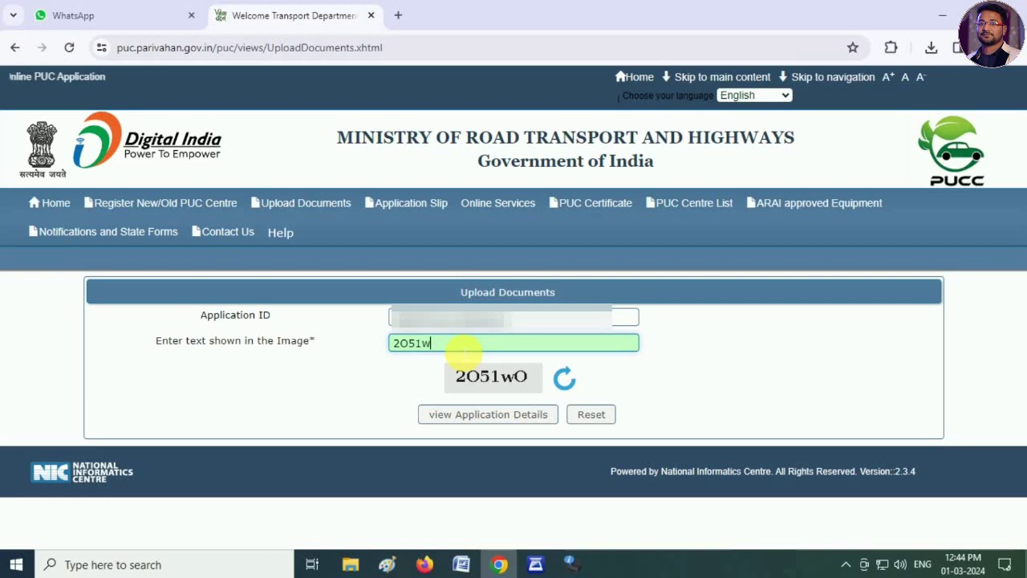
{"action": "left_click", "coordinate": [490, 424]}
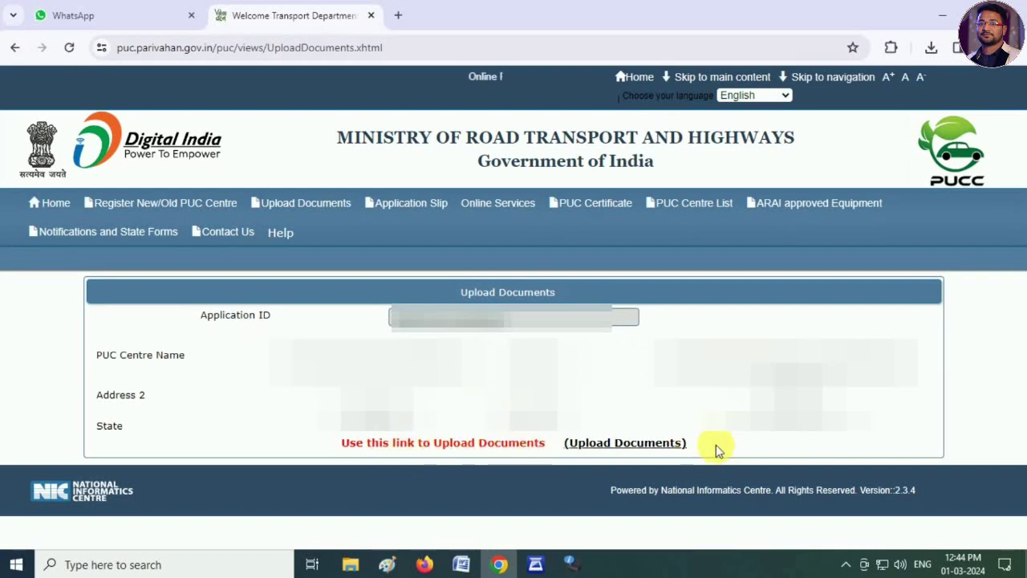
- Open the document upload form and review its eight required document categories
{"action": "left_click", "coordinate": [633, 443]}
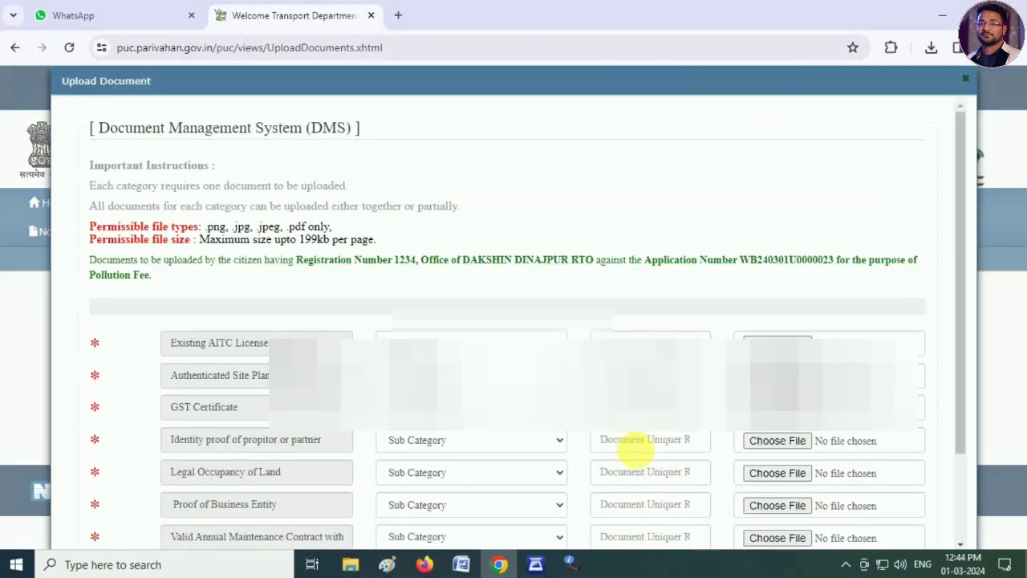
{"action": "scroll", "coordinate": [492, 429], "scroll_direction": "down", "scroll_amount": 2}
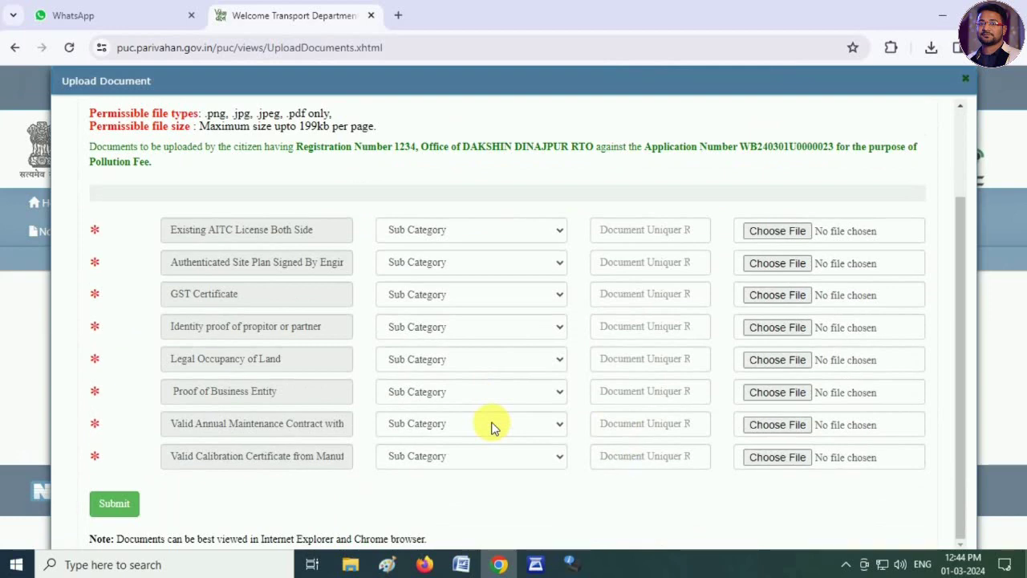
{"action": "scroll", "coordinate": [492, 430], "scroll_direction": "up", "scroll_amount": 2}
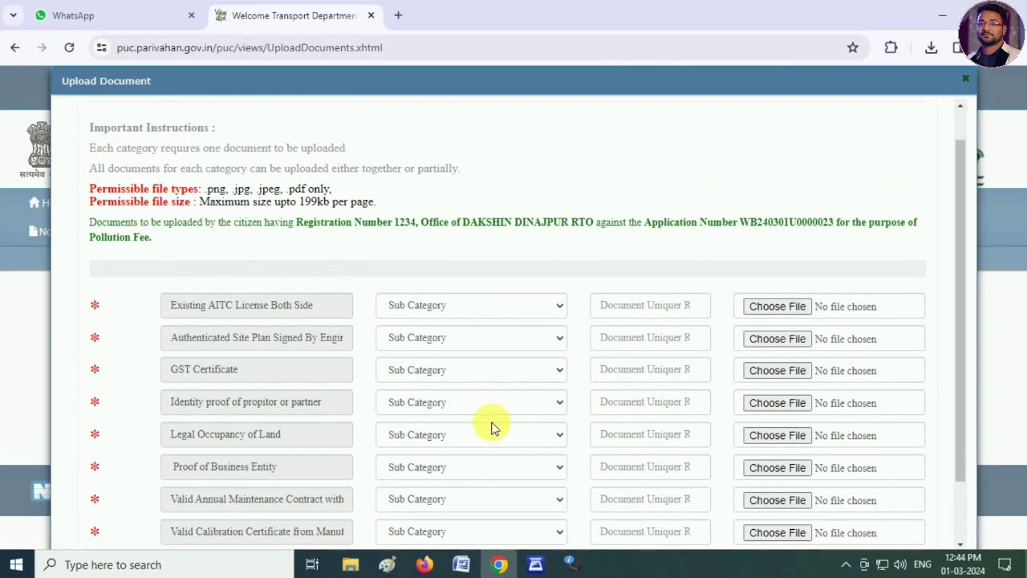
{"action": "scroll", "coordinate": [493, 429], "scroll_direction": "down", "scroll_amount": 2}
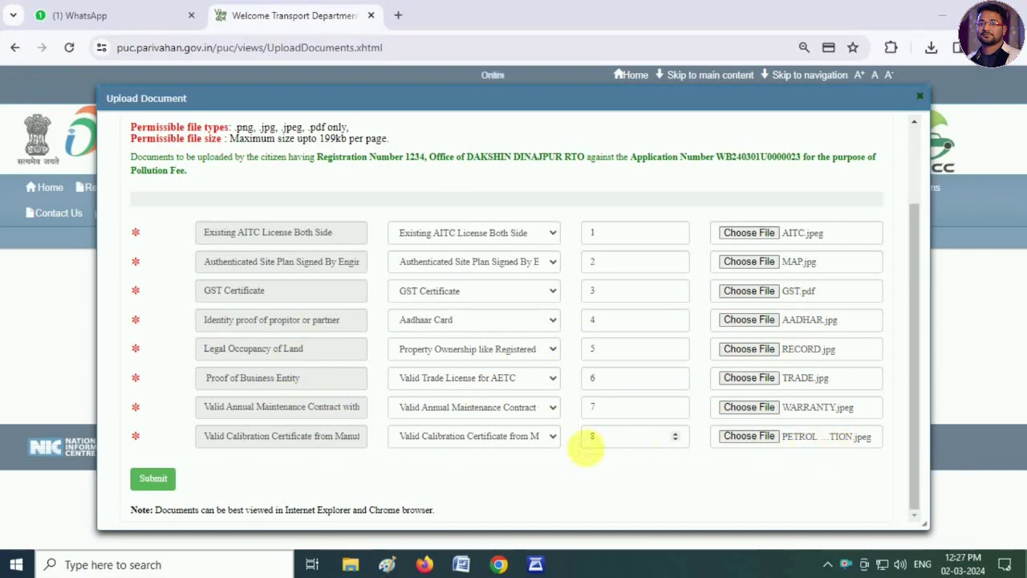
- Submit the eight documents and check each one in the uploaded documents table
{"action": "left_click", "coordinate": [153, 486]}
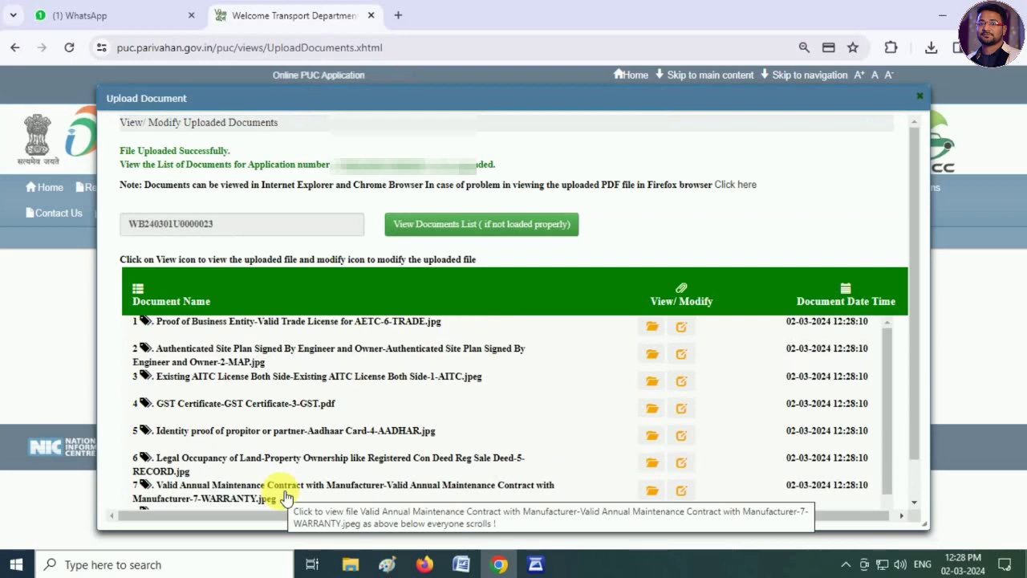
{"action": "scroll", "coordinate": [426, 433], "scroll_direction": "down", "scroll_amount": 1}
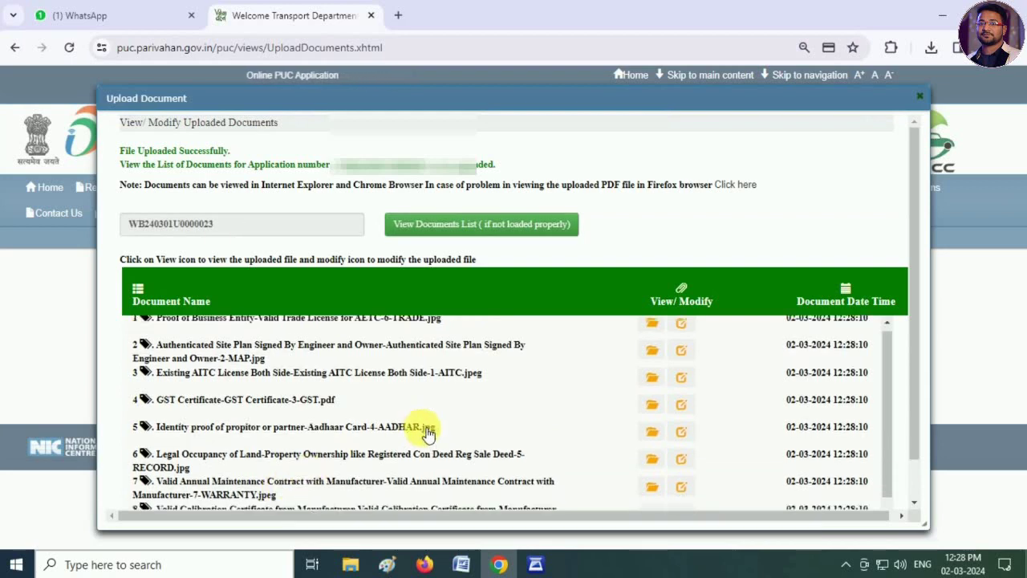
{"action": "scroll", "coordinate": [427, 433], "scroll_direction": "down", "scroll_amount": 3}
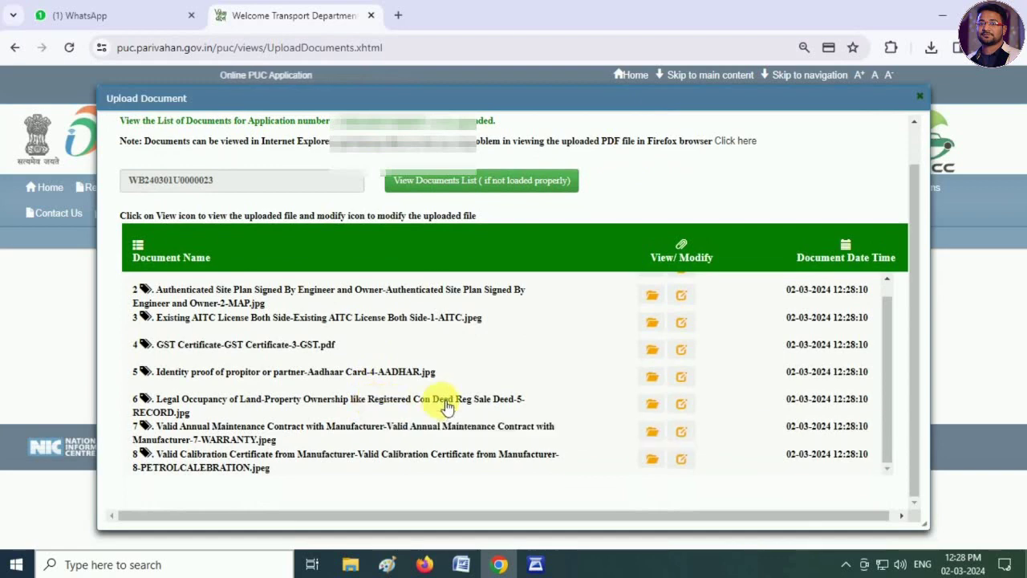
{"action": "scroll", "coordinate": [440, 397], "scroll_direction": "up", "scroll_amount": 1}
{"action": "scroll", "coordinate": [553, 401], "scroll_direction": "down", "scroll_amount": 1}
{"action": "scroll", "coordinate": [574, 407], "scroll_direction": "up", "scroll_amount": 1}
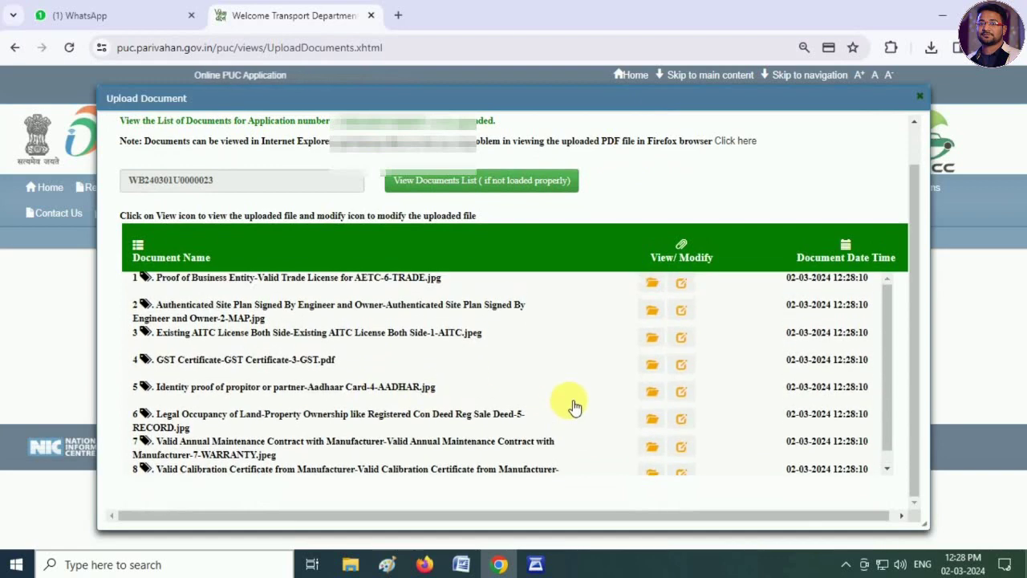
{"action": "scroll", "coordinate": [364, 366], "scroll_direction": "up", "scroll_amount": 1}
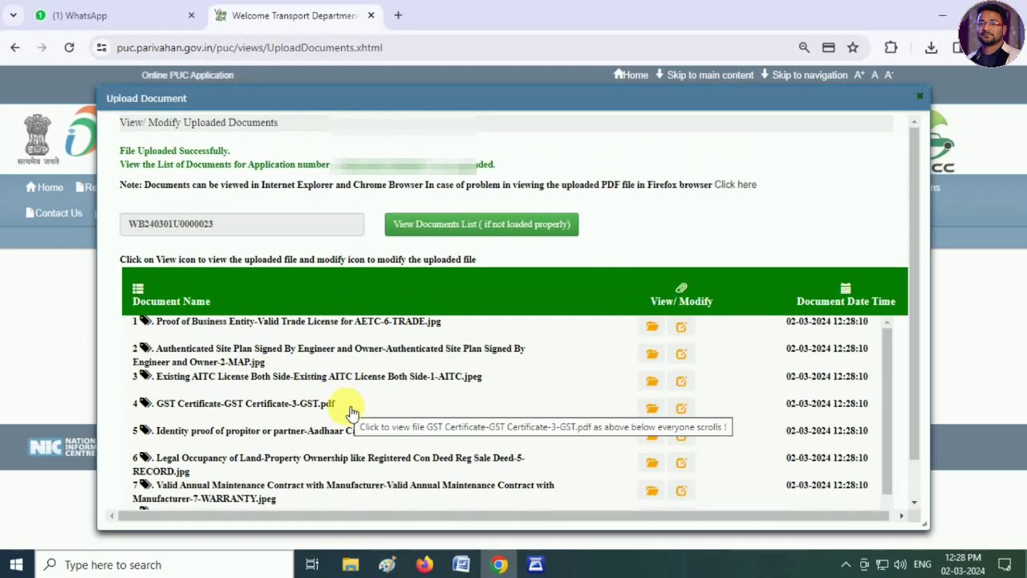
{"action": "scroll", "coordinate": [528, 449], "scroll_direction": "down", "scroll_amount": 2}
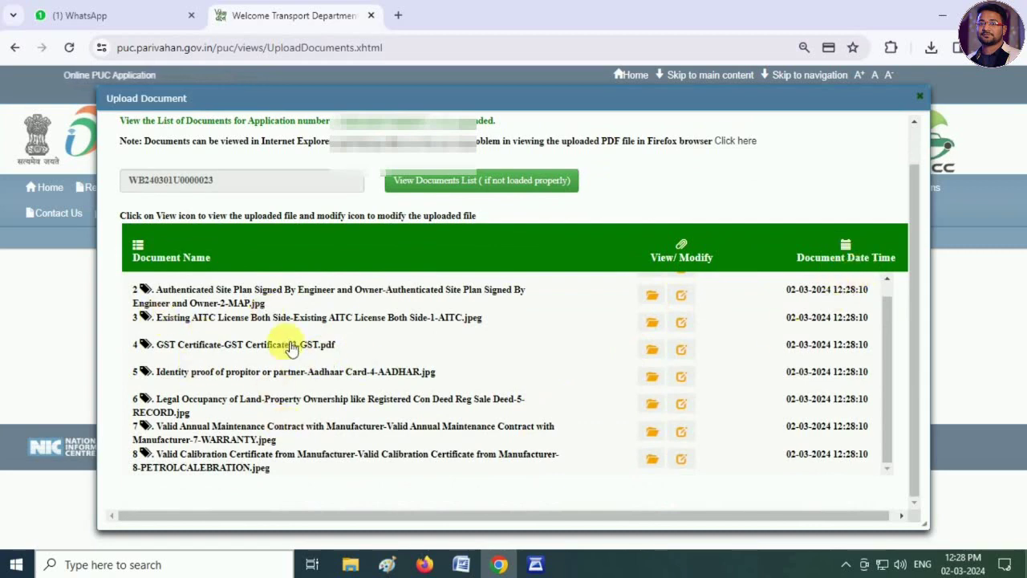
{"action": "scroll", "coordinate": [304, 391], "scroll_direction": "up", "scroll_amount": 3}
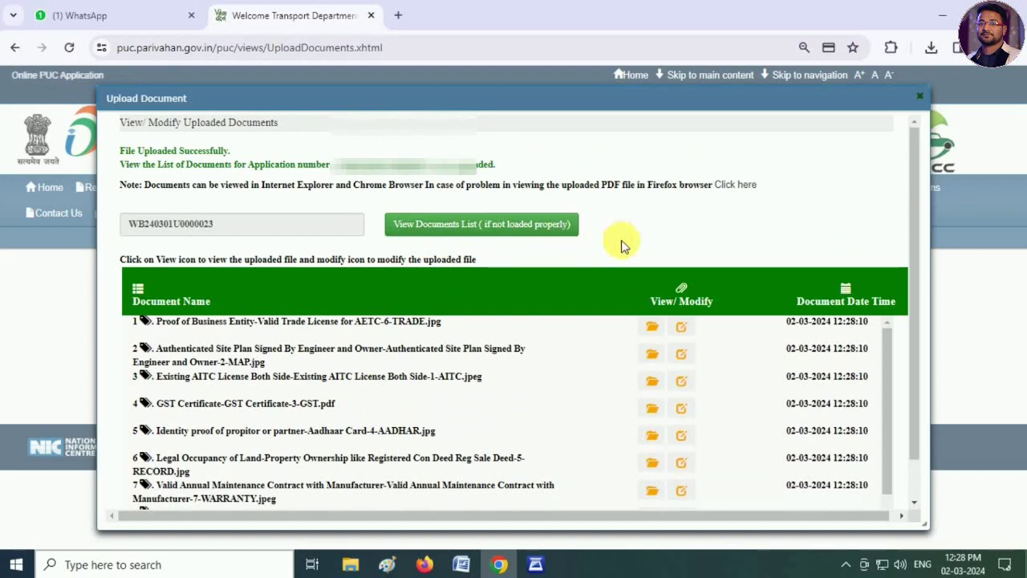
{"action": "scroll", "coordinate": [717, 425], "scroll_direction": "down", "scroll_amount": 1}
- Reopen the PUC portal from the search results and dismiss the application-open warning
{"action": "scroll", "coordinate": [711, 429], "scroll_direction": "up", "scroll_amount": 1}
{"action": "left_click", "coordinate": [298, 47]}
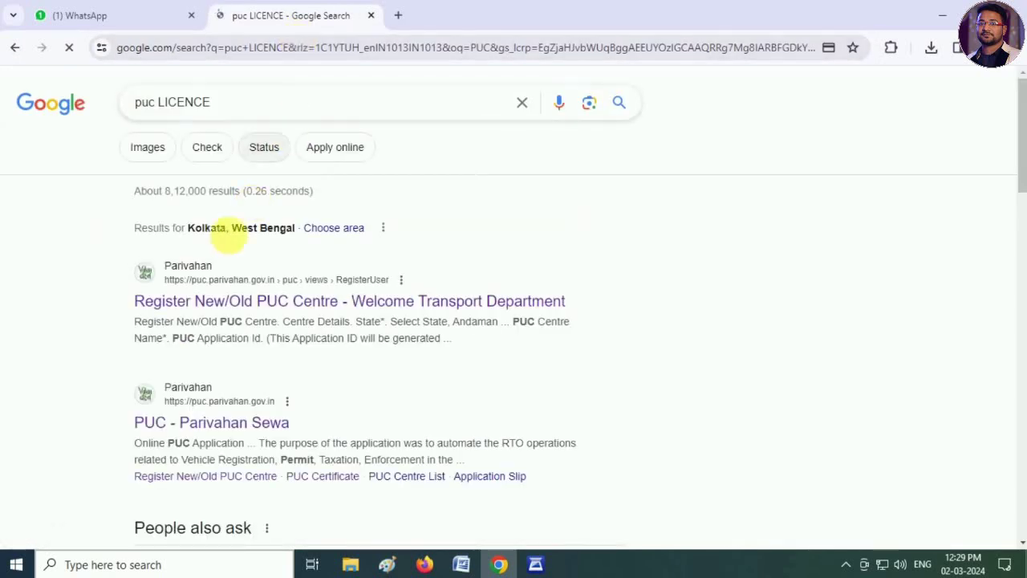
{"action": "left_click", "coordinate": [197, 303]}
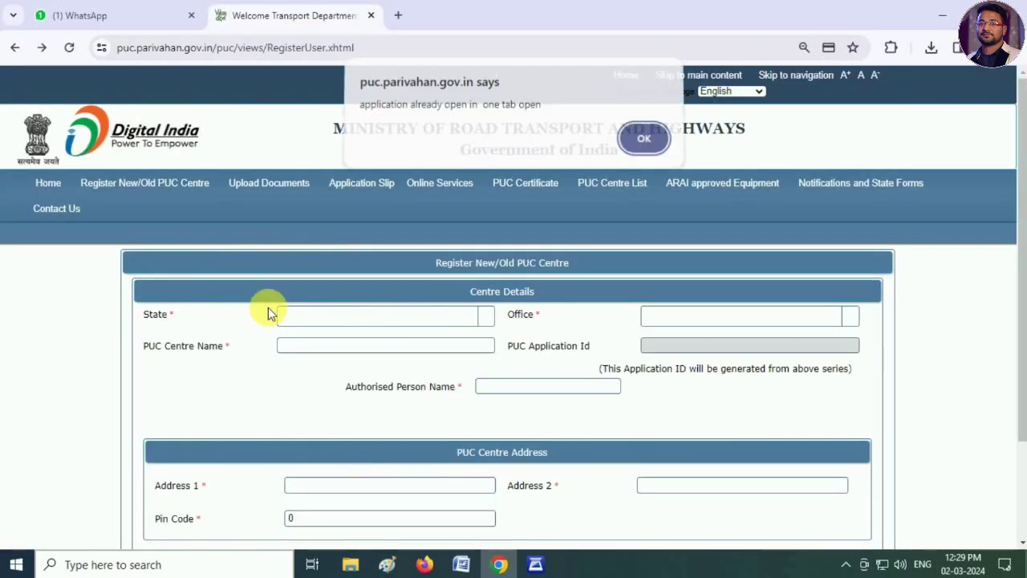
{"action": "left_click", "coordinate": [642, 139]}
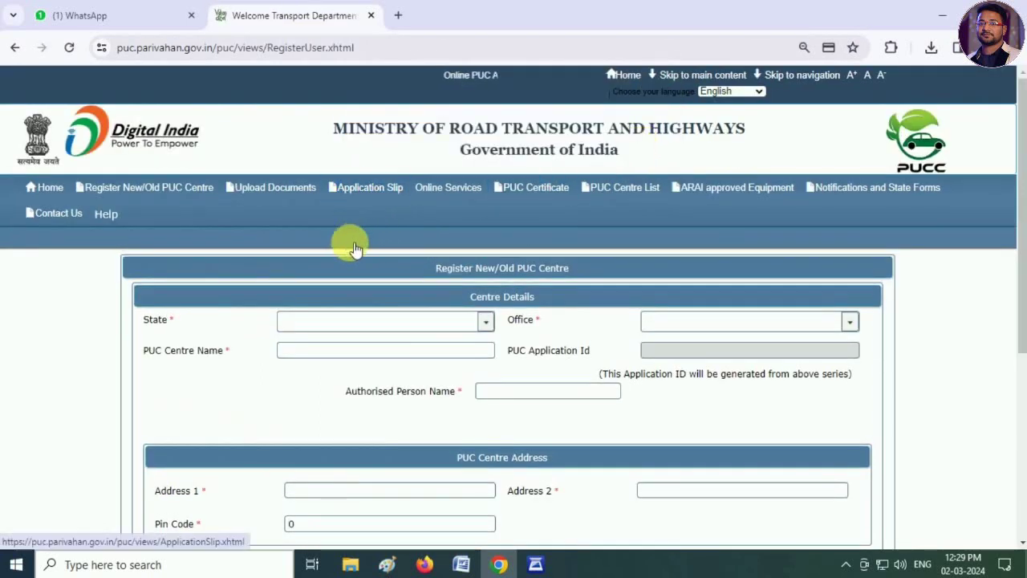
- On the Application Slip page, enter the application details and retrieve MAYA POLLUTION TESTING CENTER's slip
{"action": "left_click", "coordinate": [362, 195]}
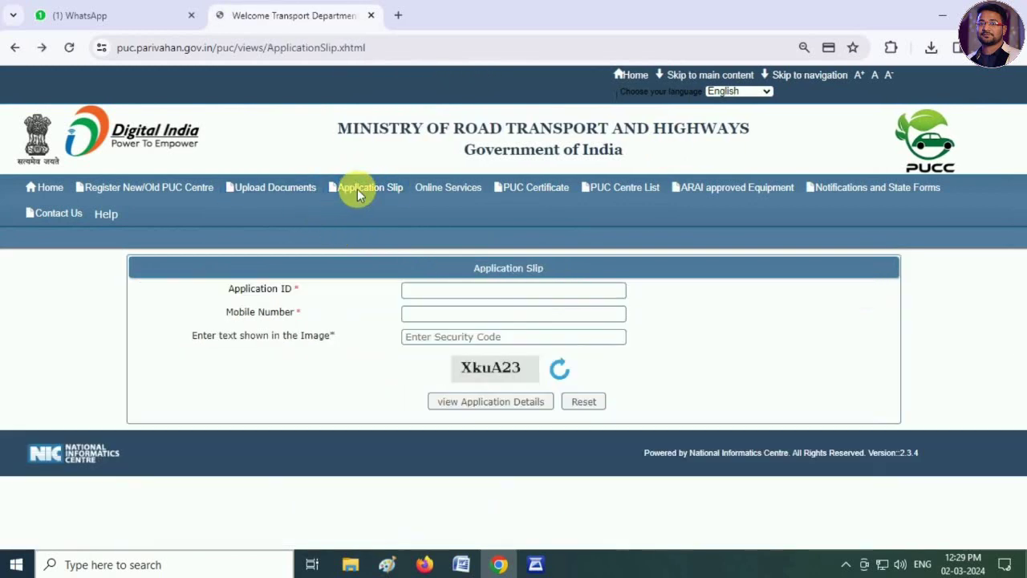
{"action": "left_click", "coordinate": [642, 145]}
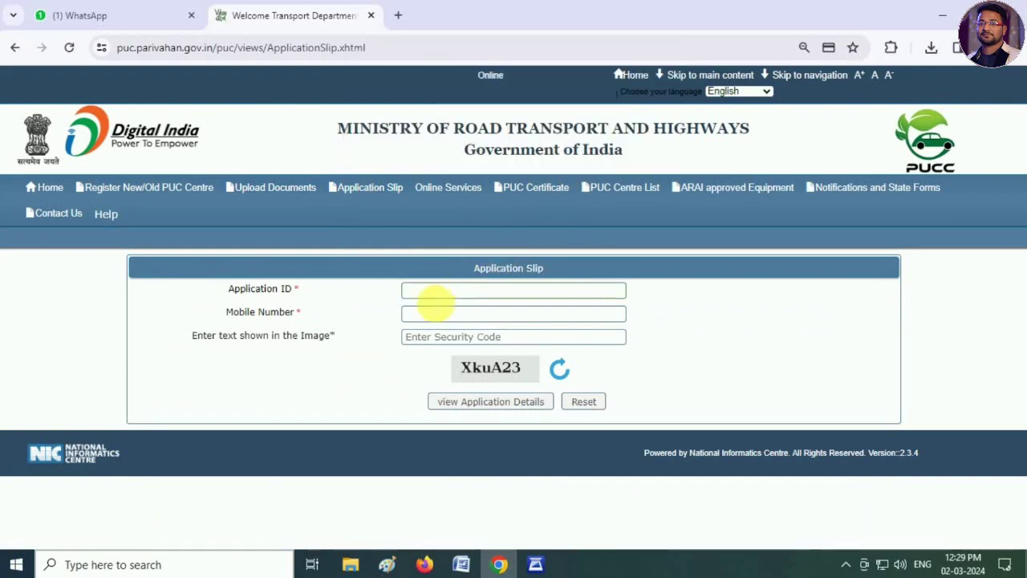
{"action": "left_click", "coordinate": [434, 291]}
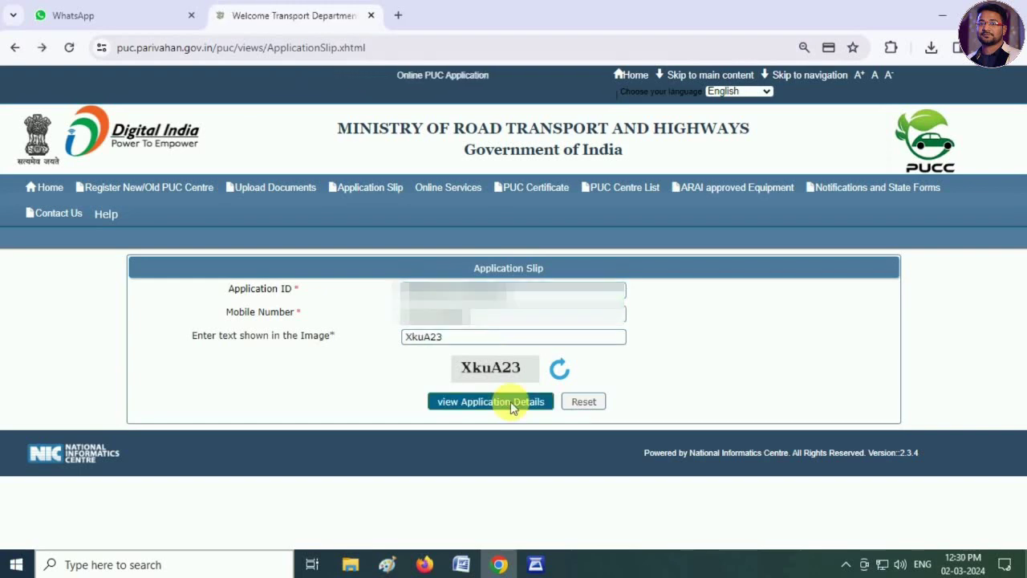
{"action": "left_click", "coordinate": [502, 401]}
{"action": "left_click", "coordinate": [643, 145]}
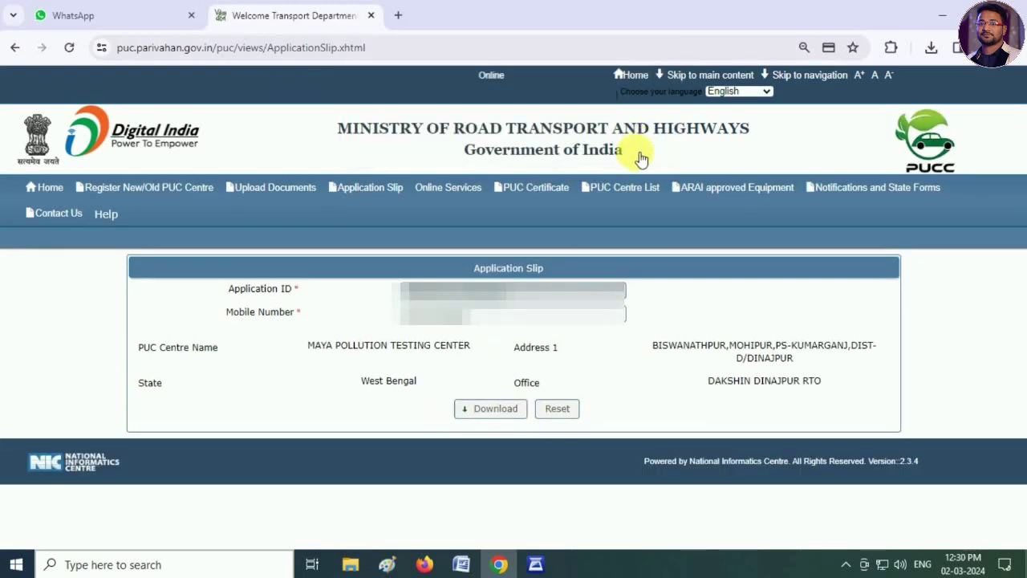
- Download the application slip and view Certificate.pdf in Adobe Reader
{"action": "left_click", "coordinate": [493, 418]}
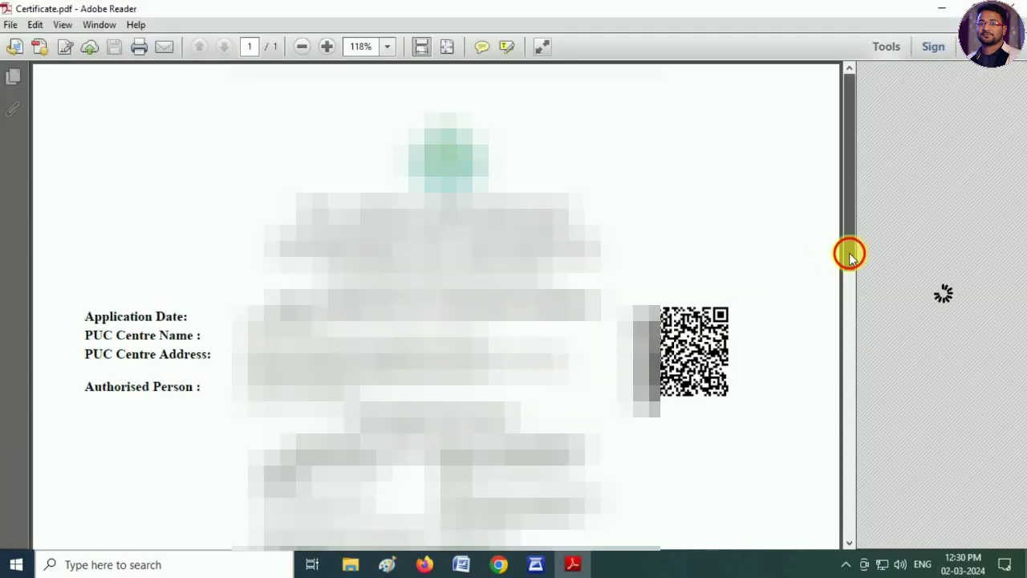
{"action": "left_click_drag", "start_coordinate": [848, 253], "coordinate": [812, 232]}
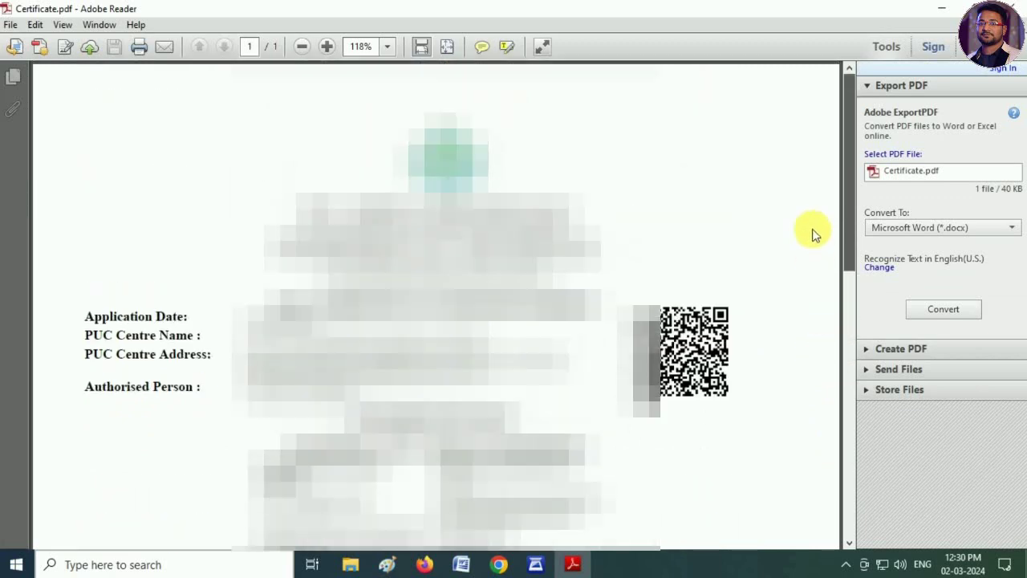